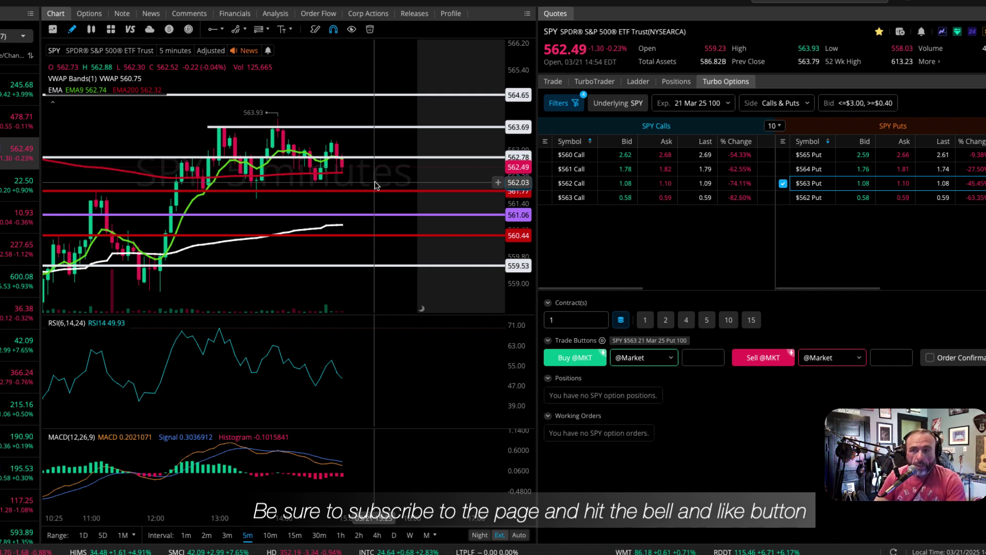
Step: Examine SPY's 5-minute chart and its call option chain for the 21 Mar 25 expiration
{"action": "scroll", "coordinate": [374, 181], "scroll_direction": "down", "scroll_amount": 3}
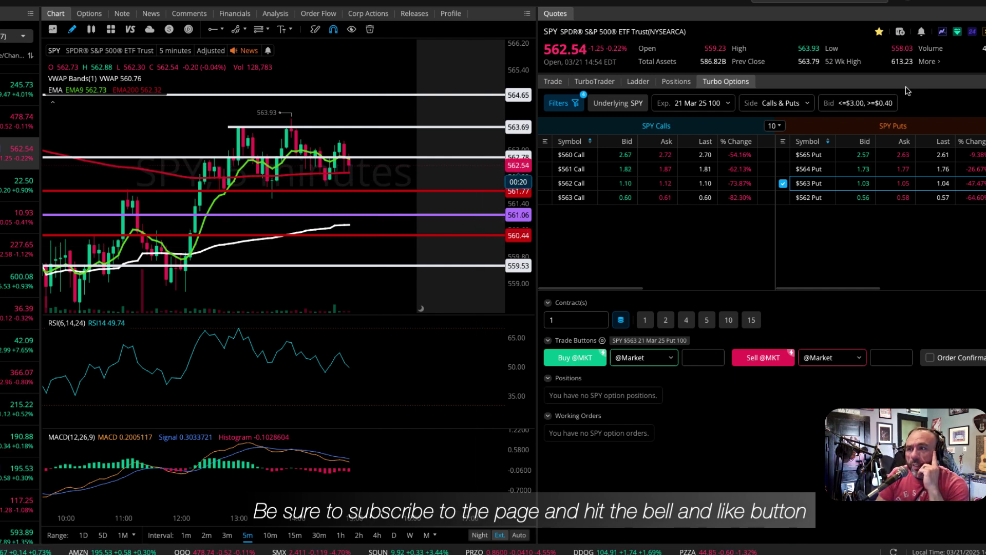
{"action": "left_click_drag", "start_coordinate": [537, 296], "coordinate": [475, 295]}
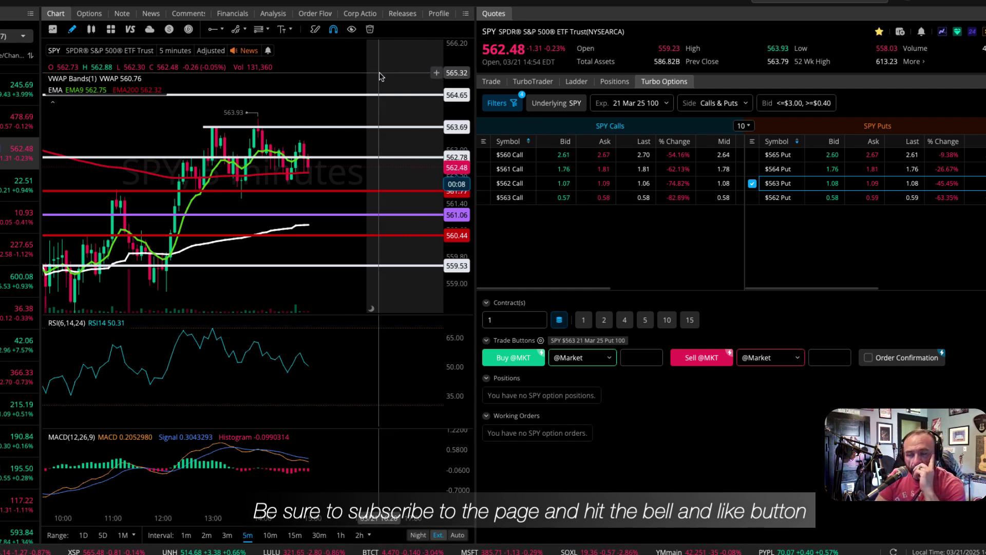
{"action": "left_click", "coordinate": [90, 16]}
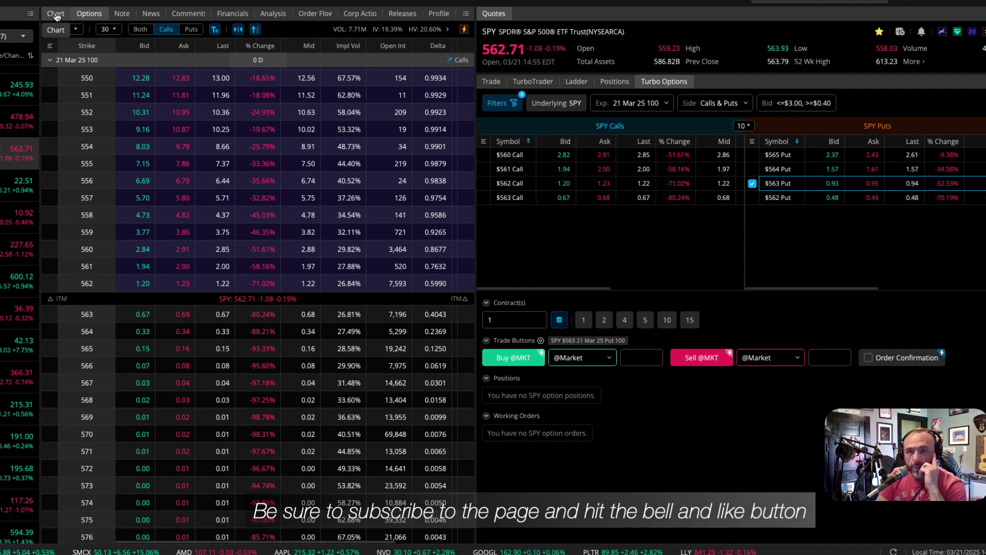
{"action": "left_click", "coordinate": [56, 16]}
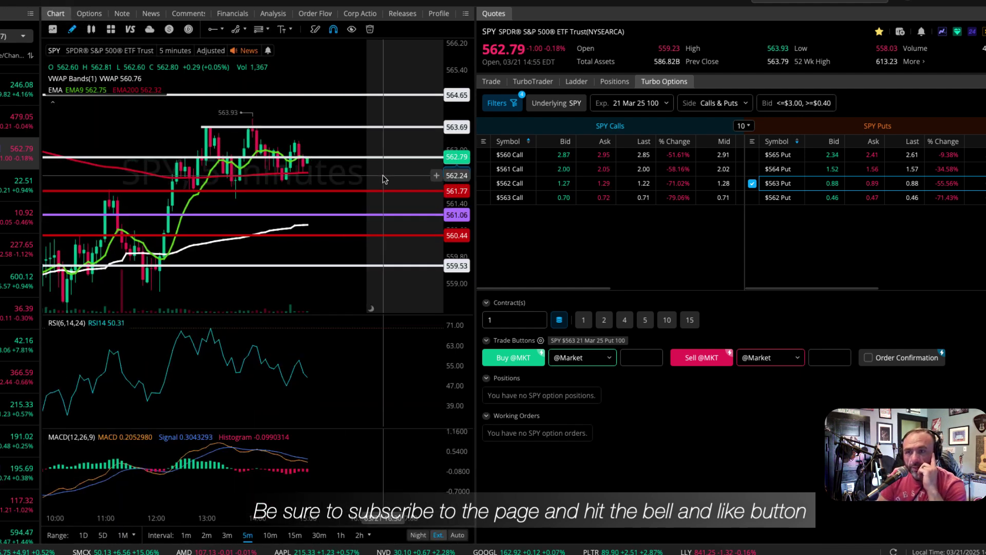
{"action": "scroll", "coordinate": [383, 178], "scroll_direction": "up", "scroll_amount": 3}
{"action": "scroll", "coordinate": [382, 178], "scroll_direction": "up", "scroll_amount": 5}
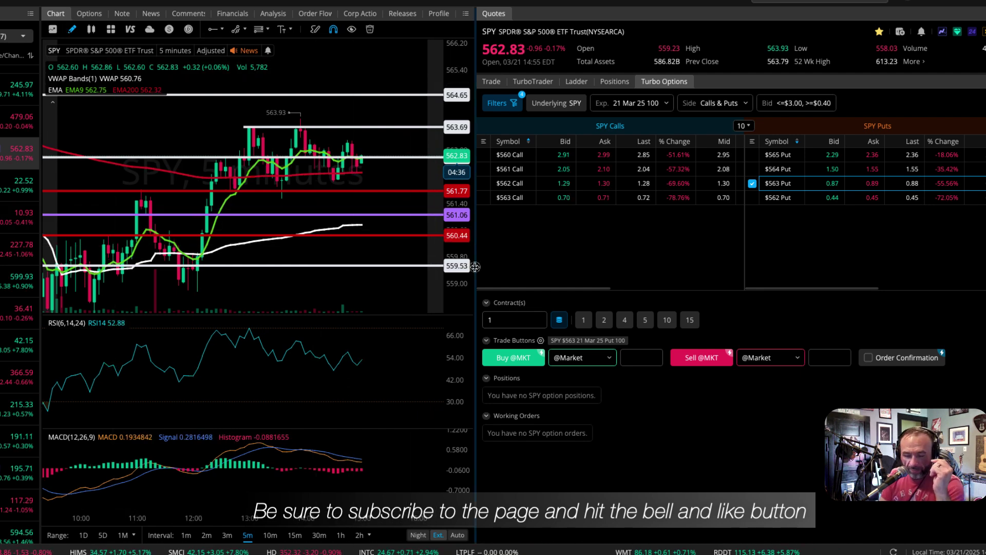
Step: Adjust the width of the quote area beside the chart and expand the SPY quote header to show more details
{"action": "left_click_drag", "start_coordinate": [475, 266], "coordinate": [691, 266]}
{"action": "left_click_drag", "start_coordinate": [577, 277], "coordinate": [420, 279]}
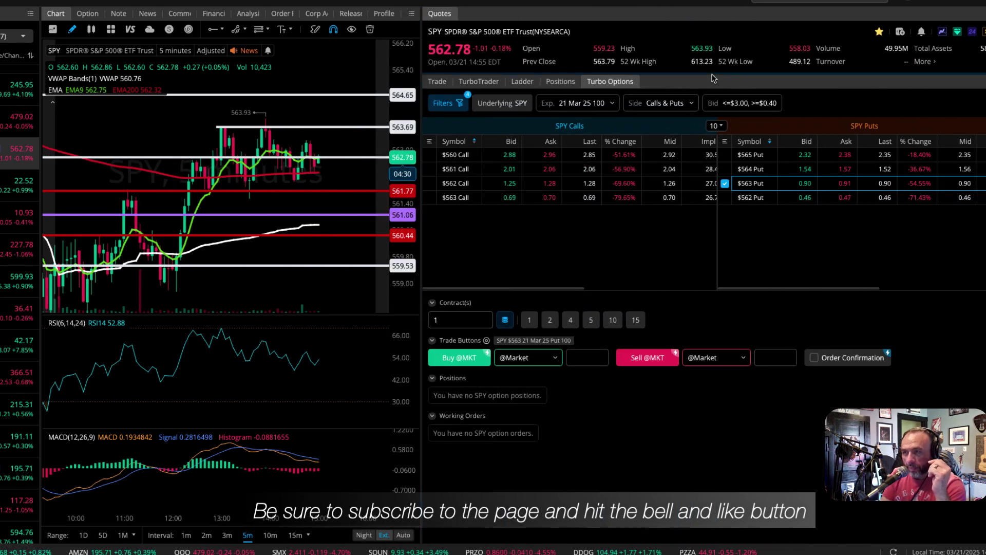
{"action": "left_click_drag", "start_coordinate": [711, 74], "coordinate": [713, 108]}
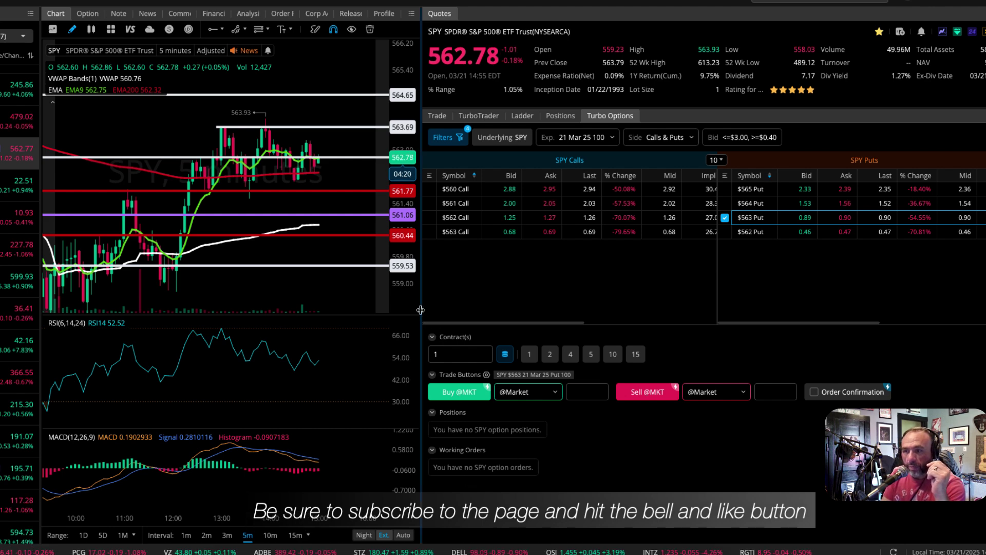
{"action": "left_click_drag", "start_coordinate": [420, 310], "coordinate": [513, 312]}
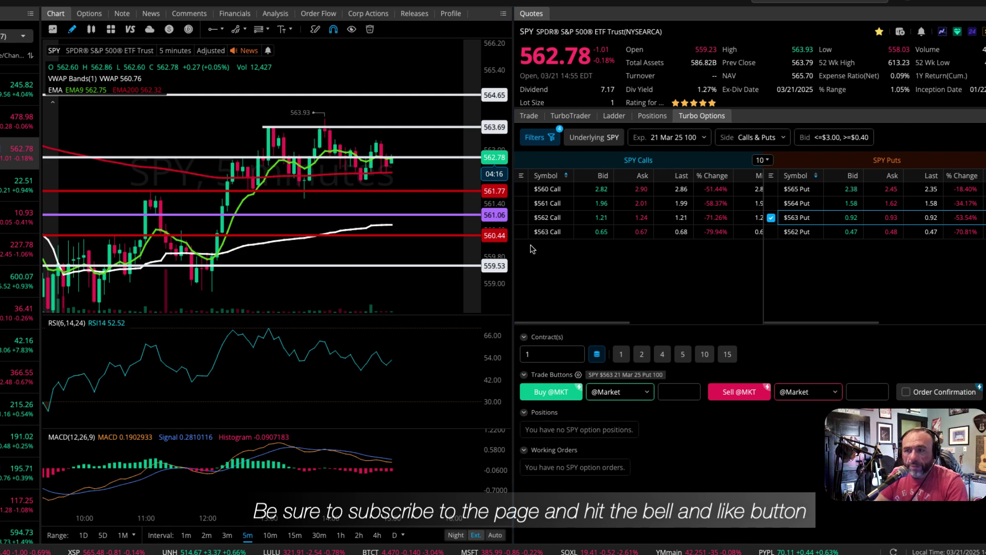
{"action": "scroll", "coordinate": [415, 173], "scroll_direction": "up", "scroll_amount": 2}
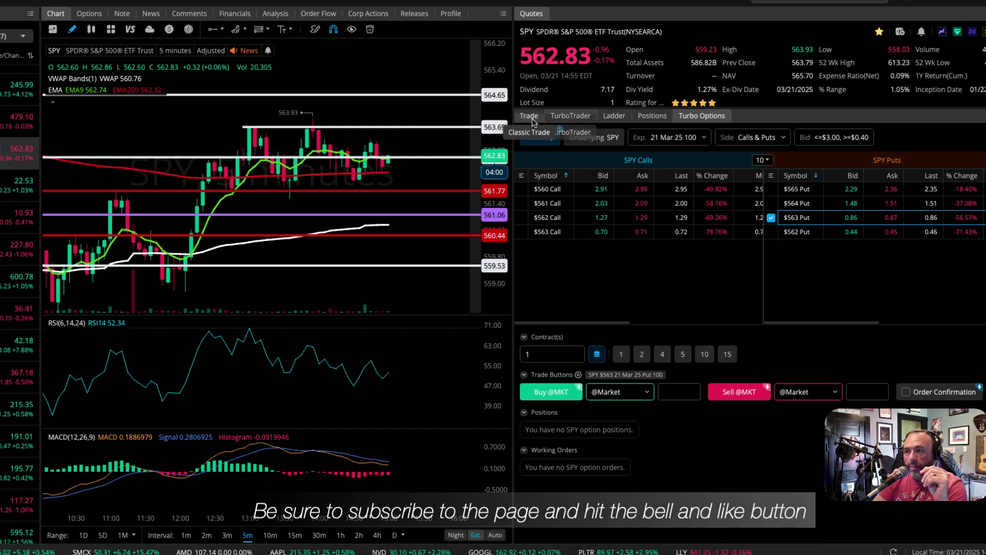
Step: Look through the TurboTrader, Ladder and Positions views for SPY and return to Turbo Options
{"action": "left_click", "coordinate": [570, 116]}
{"action": "left_click", "coordinate": [611, 116]}
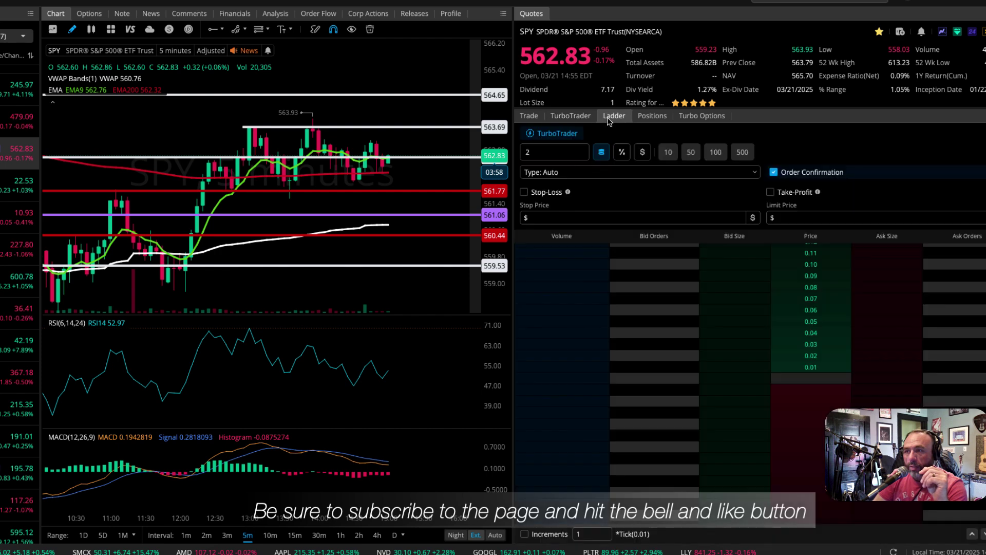
{"action": "left_click", "coordinate": [652, 116]}
{"action": "left_click", "coordinate": [701, 117]}
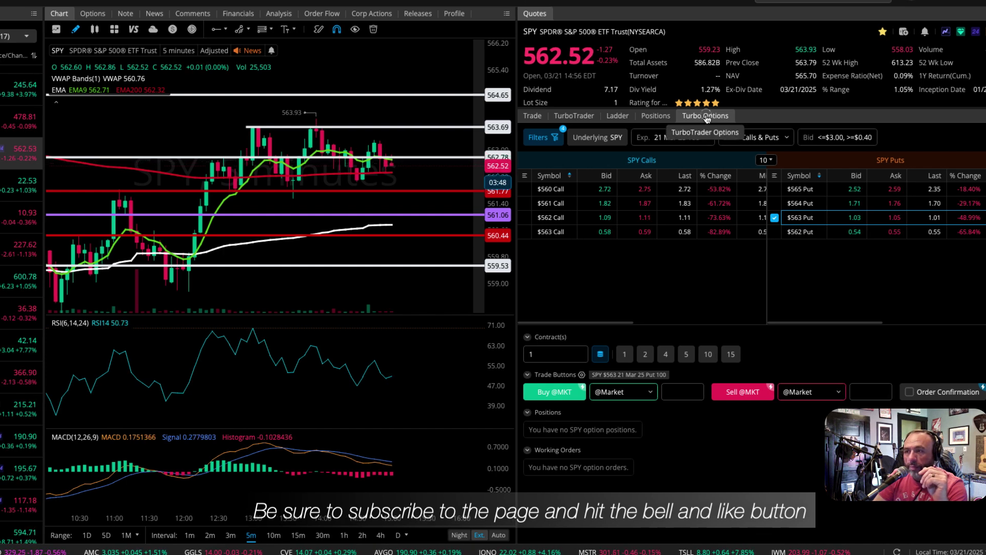
Step: Try a 20% stop-loss for the Buy button in the TurboTrader options settings, and save with it switched off at 0%
{"action": "right_click", "coordinate": [706, 117]}
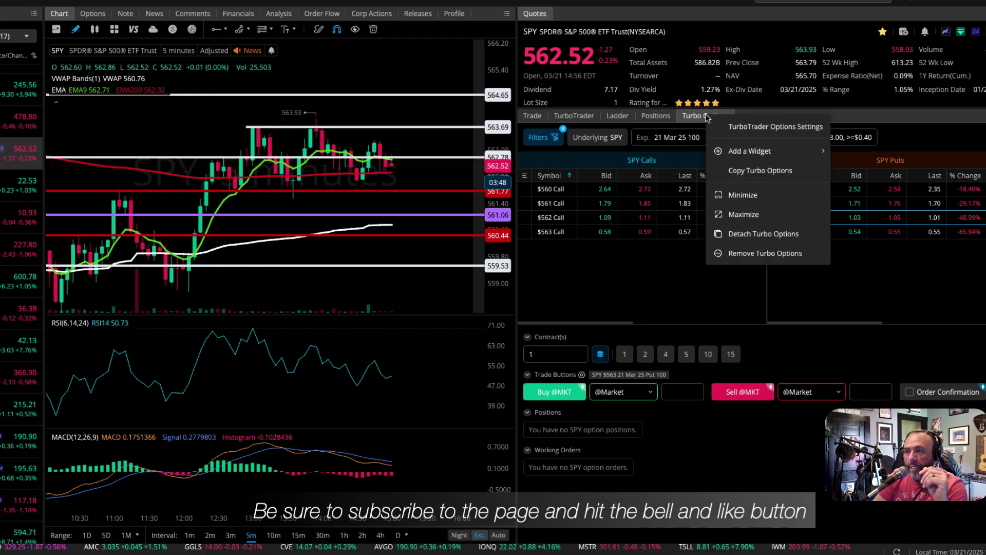
{"action": "left_click", "coordinate": [749, 129]}
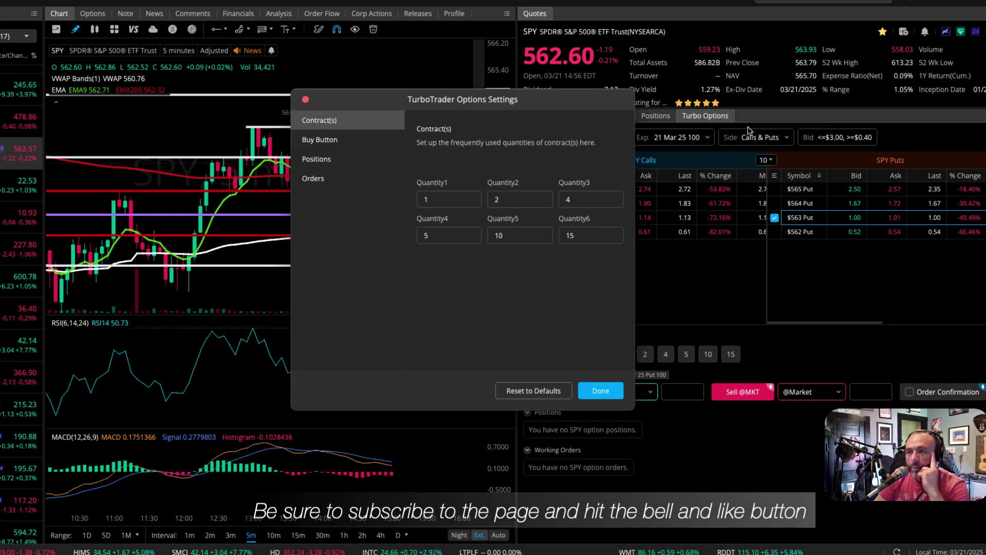
{"action": "left_click", "coordinate": [323, 142]}
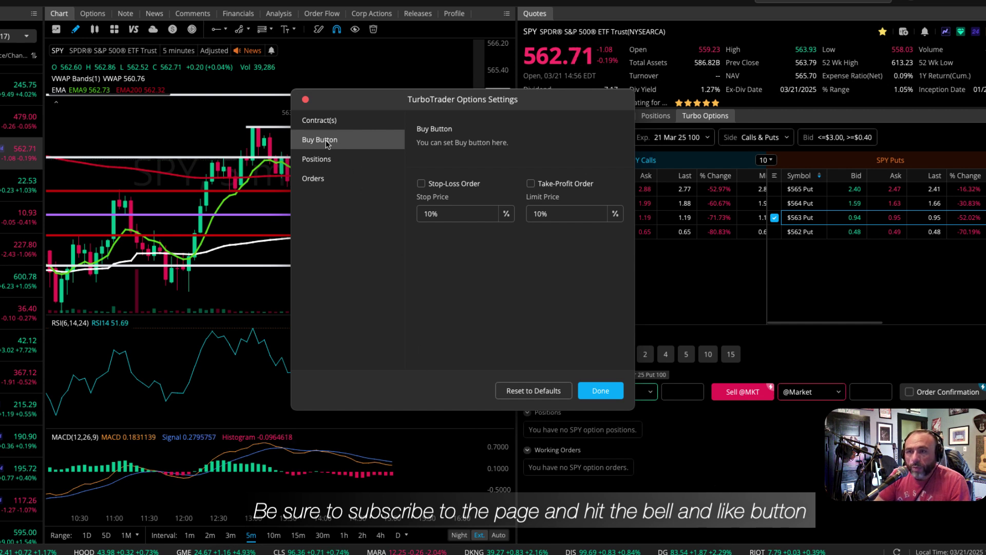
{"action": "left_click", "coordinate": [421, 184]}
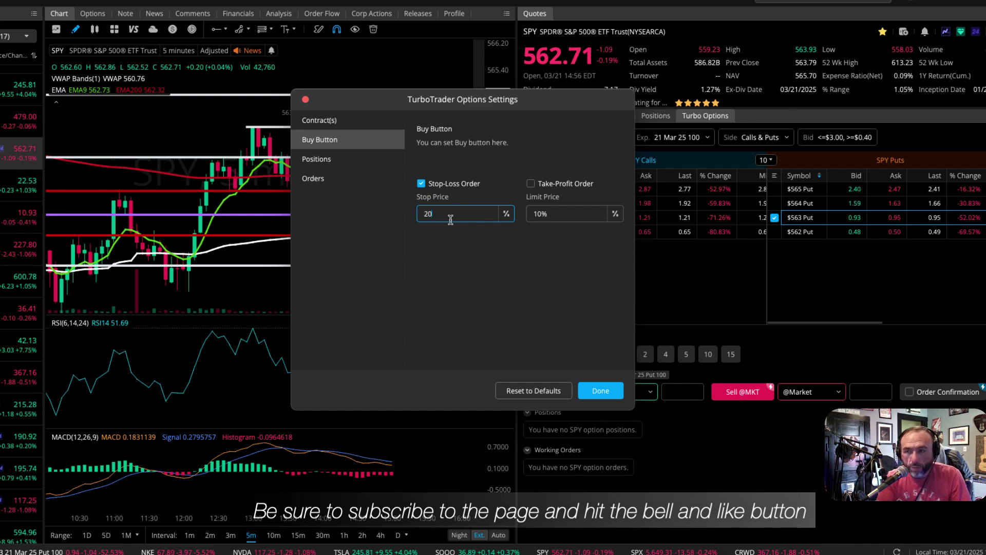
{"action": "left_click", "coordinate": [453, 263]}
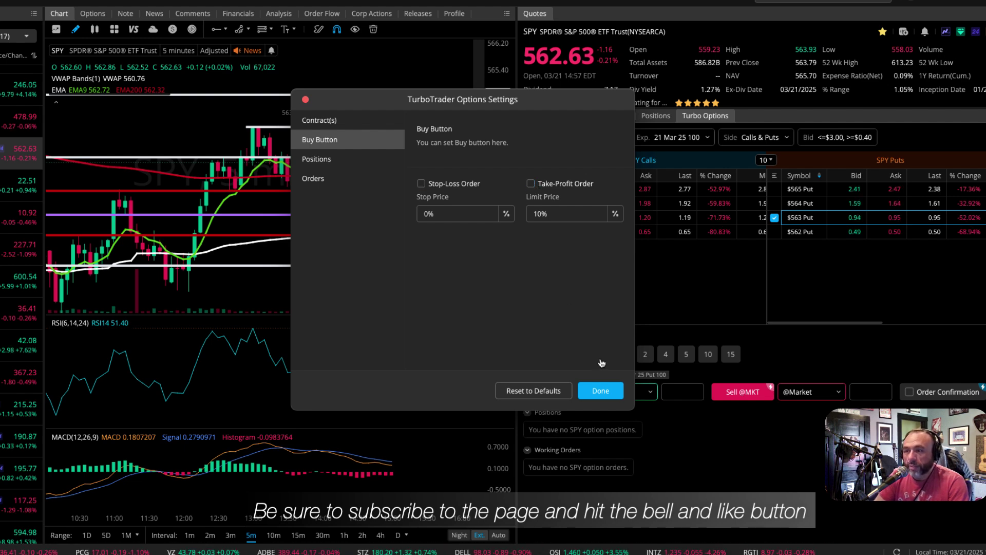
{"action": "left_click", "coordinate": [600, 391]}
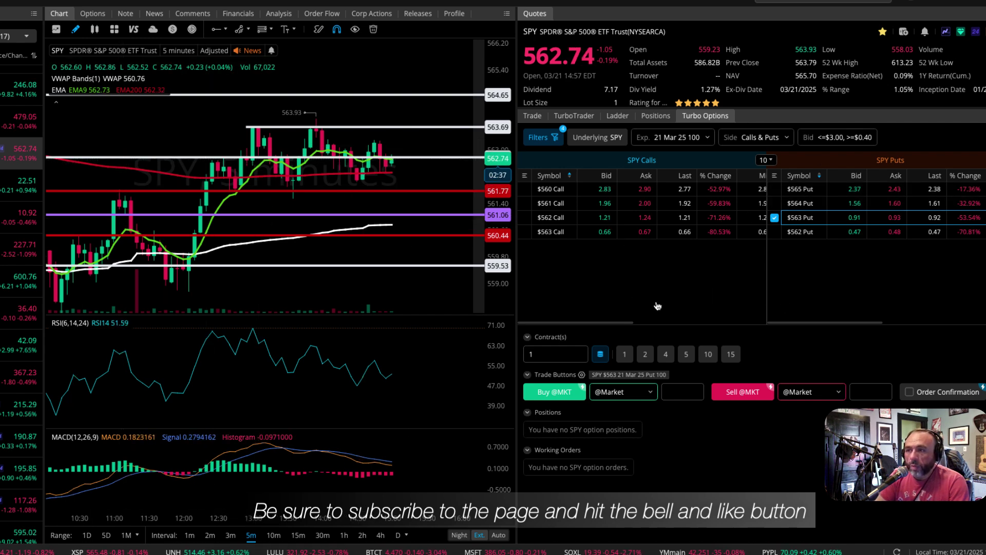
Step: Check the open positions and examine SPY's recent 5-minute candles up close against the drawn price levels
{"action": "scroll", "coordinate": [411, 227], "scroll_direction": "up", "scroll_amount": 2}
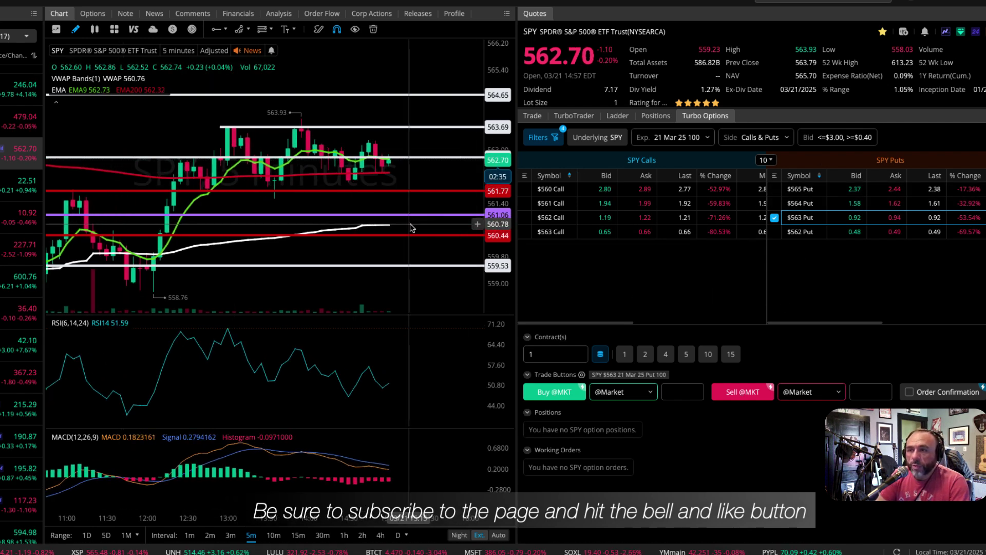
{"action": "scroll", "coordinate": [411, 228], "scroll_direction": "down", "scroll_amount": 2}
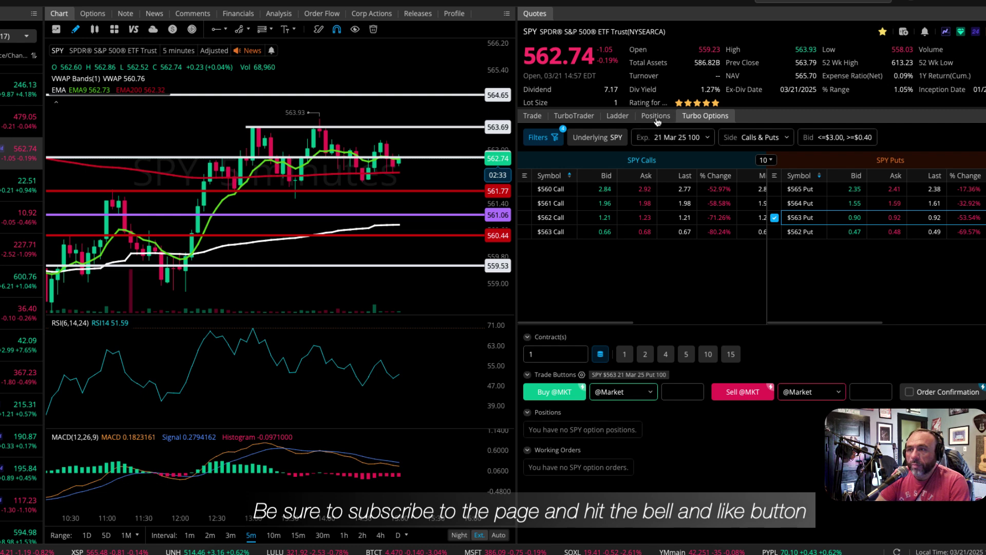
{"action": "left_click", "coordinate": [656, 117]}
{"action": "left_click", "coordinate": [705, 116]}
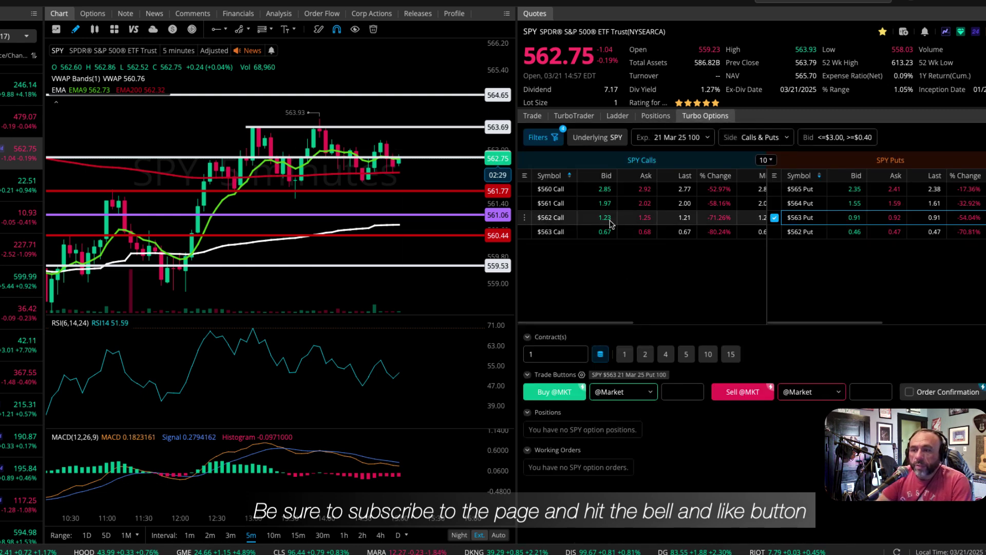
{"action": "scroll", "coordinate": [405, 254], "scroll_direction": "up", "scroll_amount": 3}
{"action": "scroll", "coordinate": [434, 254], "scroll_direction": "down", "scroll_amount": 1}
{"action": "left_click_drag", "start_coordinate": [498, 216], "coordinate": [434, 185]}
{"action": "scroll", "coordinate": [434, 184], "scroll_direction": "up", "scroll_amount": 2}
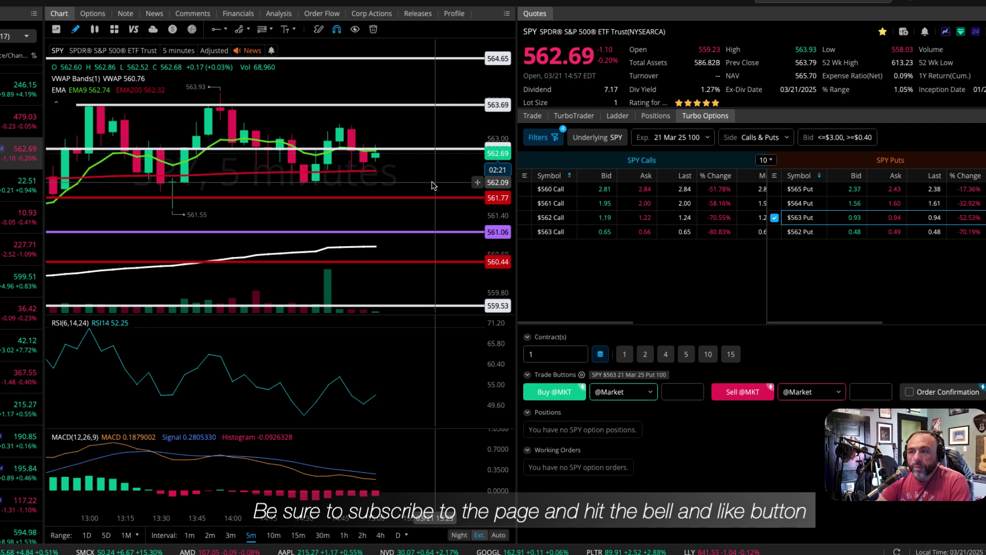
Step: Replace the selected $563 put with the SPY $562 put expiring 21 Mar 25 and buy one contract at market
{"action": "left_click", "coordinate": [857, 220]}
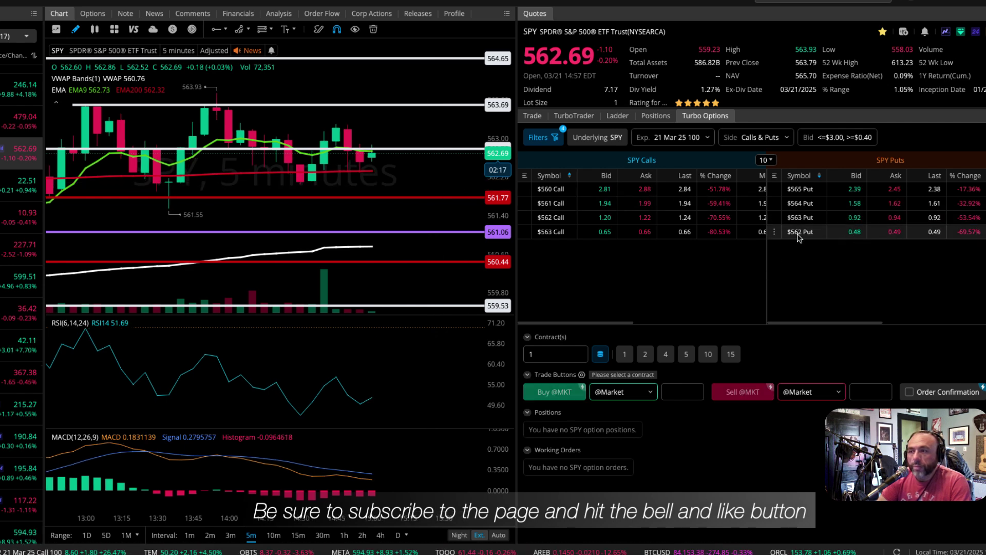
{"action": "left_click", "coordinate": [819, 233]}
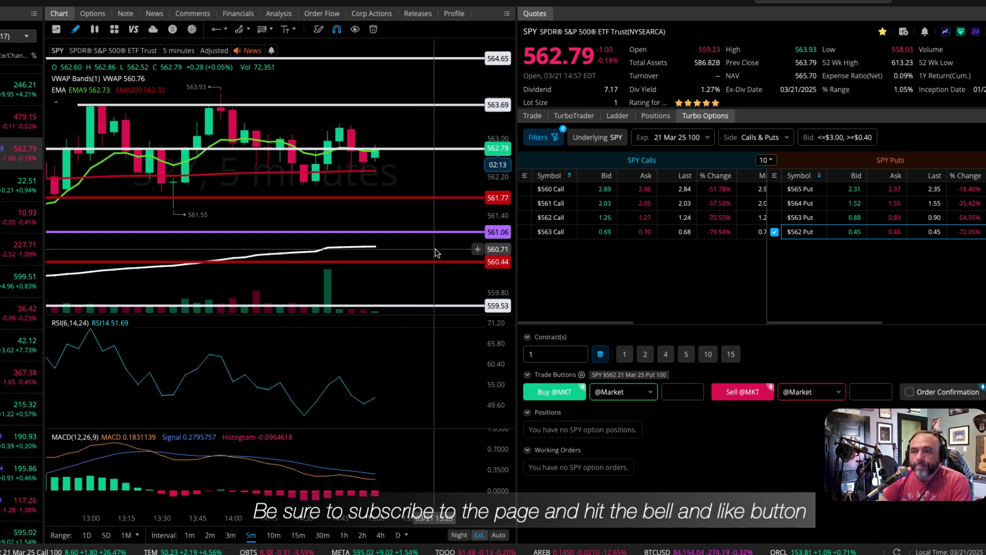
{"action": "scroll", "coordinate": [407, 181], "scroll_direction": "down", "scroll_amount": 1}
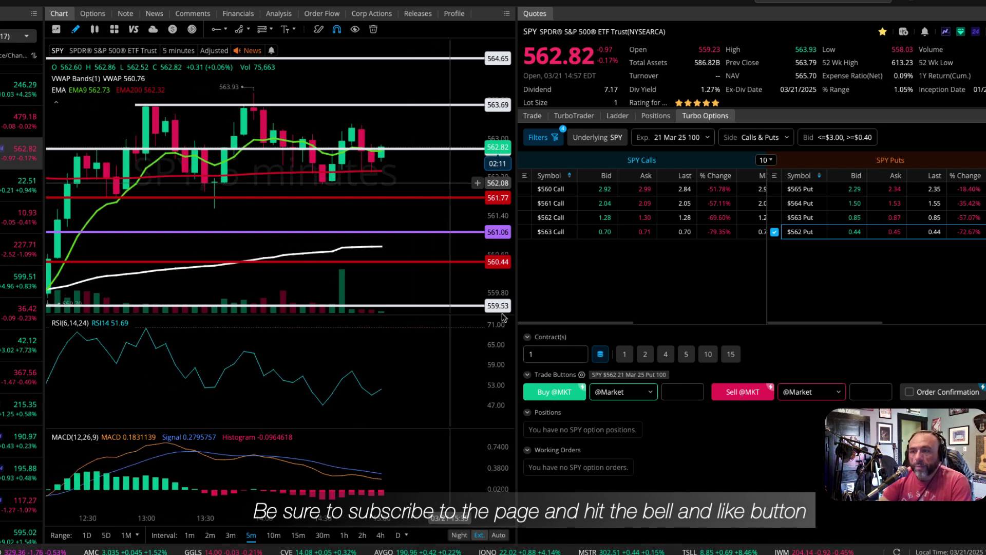
{"action": "left_click", "coordinate": [559, 396]}
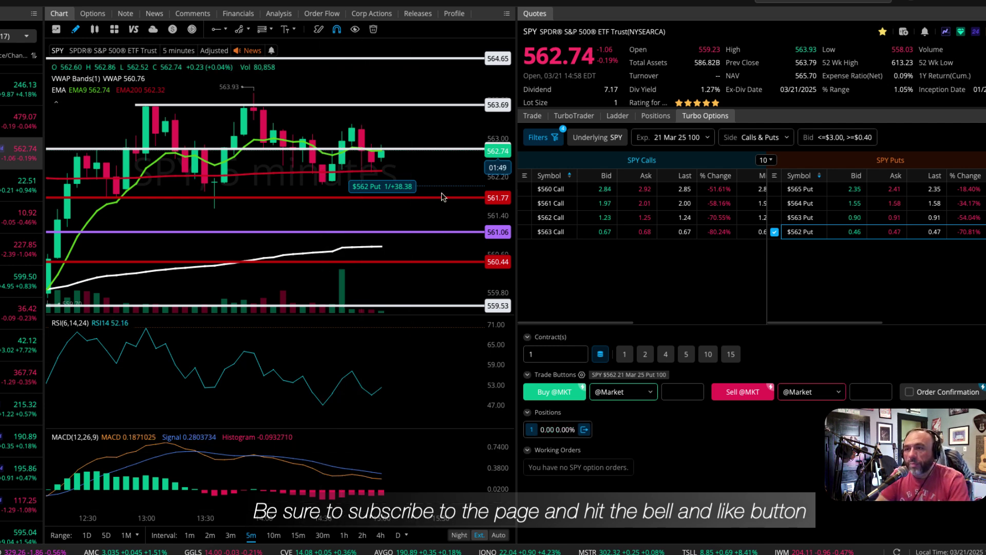
Step: Examine the open SPY $562 put position's market value, profit and loss, average price and total cost
{"action": "left_click", "coordinate": [655, 117]}
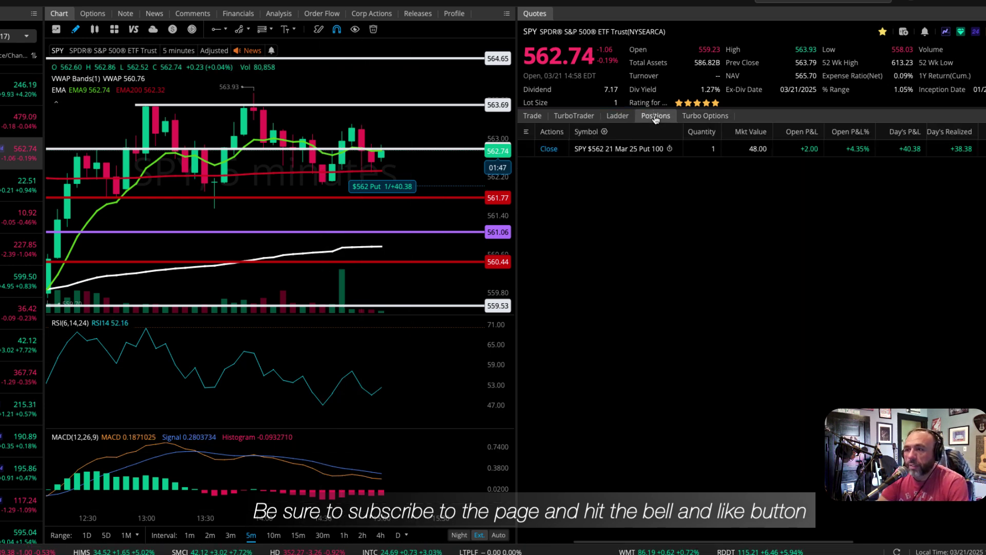
{"action": "scroll", "coordinate": [719, 148], "scroll_direction": "right", "scroll_amount": 3}
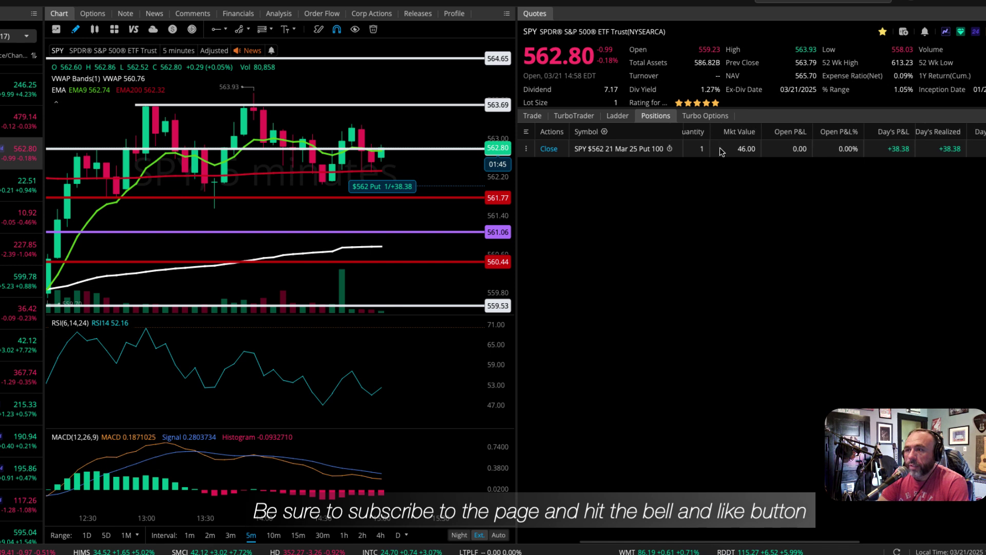
{"action": "scroll", "coordinate": [719, 147], "scroll_direction": "right", "scroll_amount": 3}
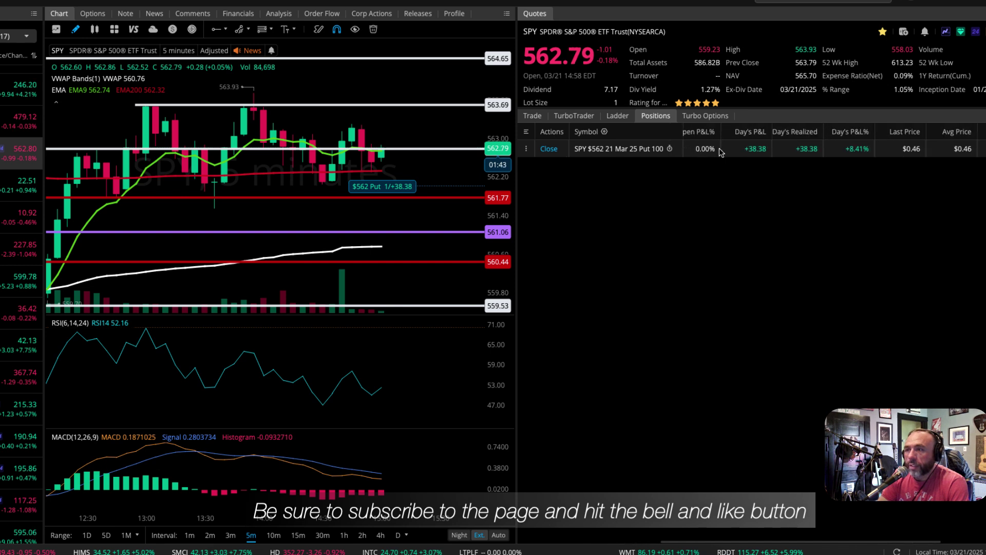
{"action": "scroll", "coordinate": [719, 148], "scroll_direction": "right", "scroll_amount": 3}
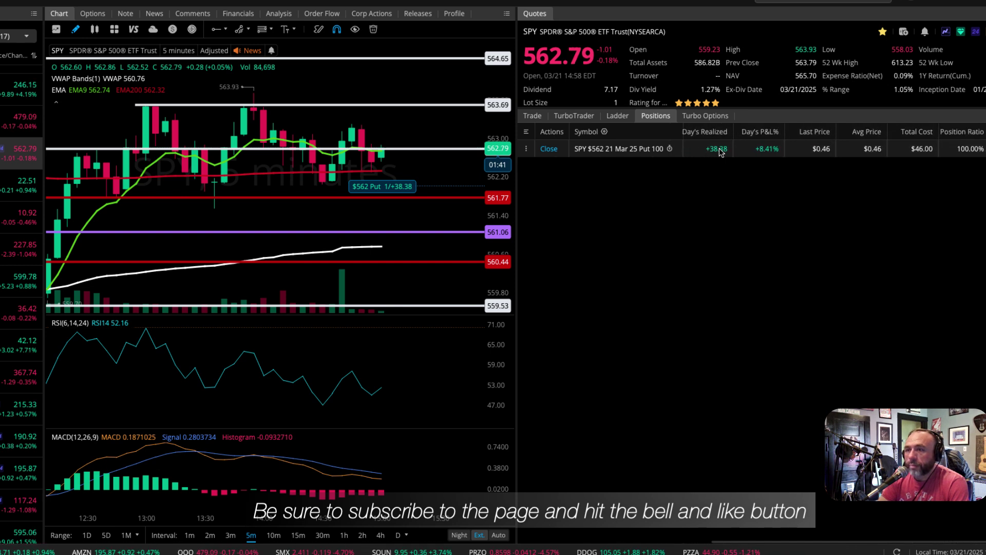
{"action": "scroll", "coordinate": [719, 149], "scroll_direction": "left", "scroll_amount": 10}
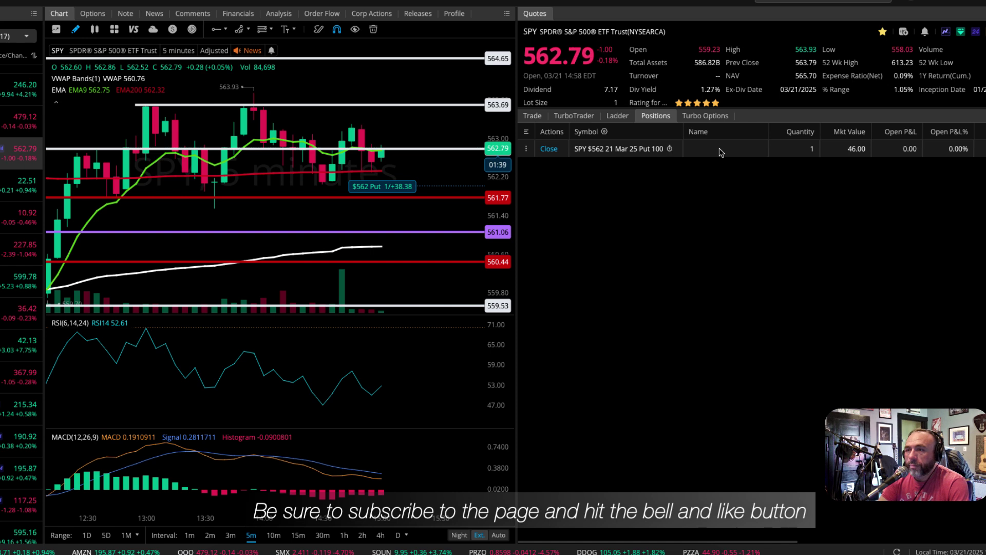
{"action": "scroll", "coordinate": [719, 148], "scroll_direction": "right", "scroll_amount": 2}
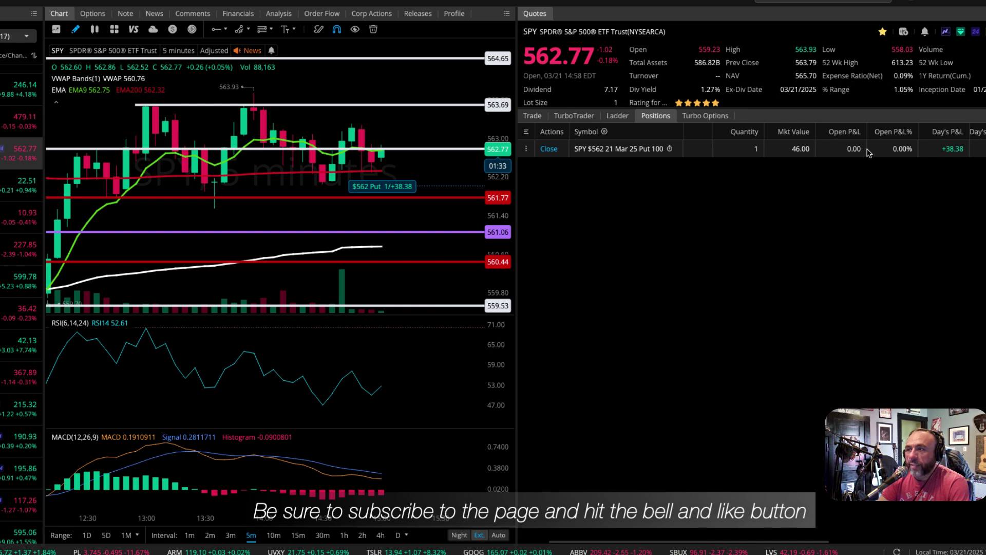
{"action": "scroll", "coordinate": [868, 153], "scroll_direction": "right", "scroll_amount": 2}
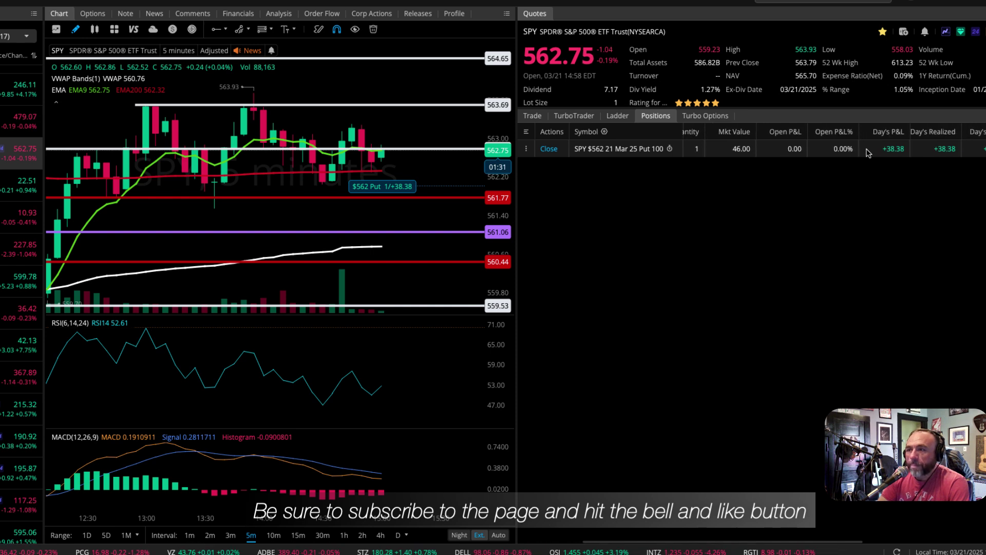
{"action": "scroll", "coordinate": [867, 153], "scroll_direction": "left", "scroll_amount": 4}
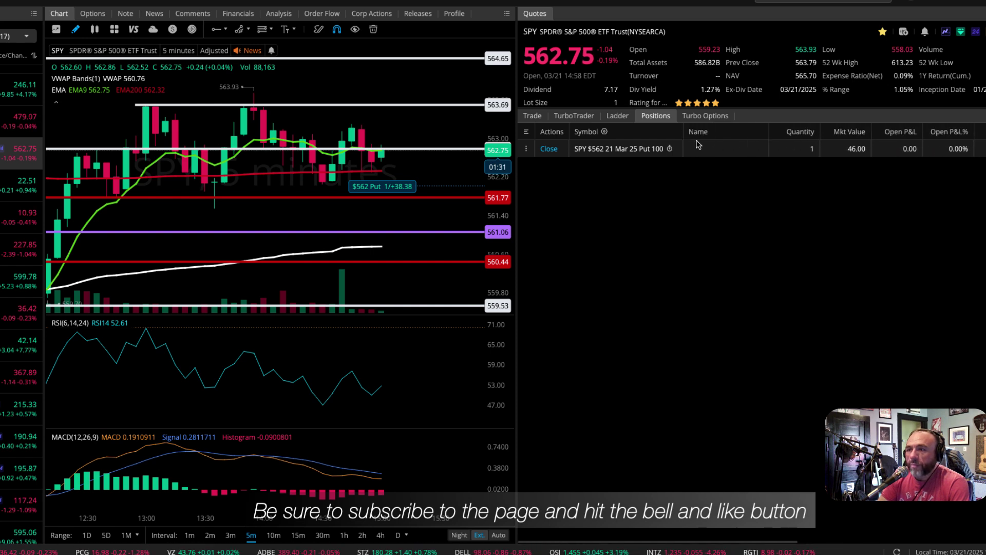
Step: Bring up the 5-minute chart of the SPY $562 put held in the open positions
{"action": "left_click", "coordinate": [625, 153]}
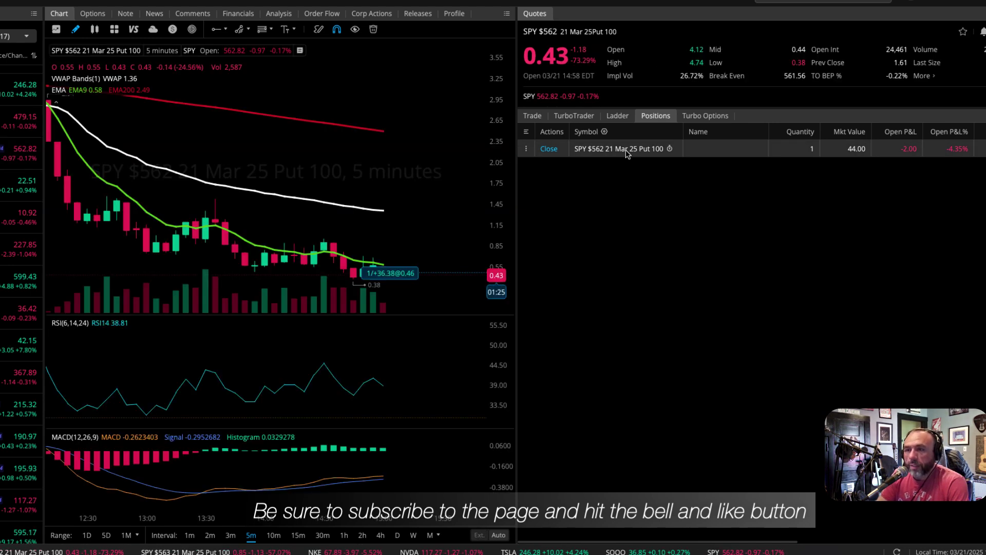
{"action": "scroll", "coordinate": [421, 198], "scroll_direction": "down", "scroll_amount": 3}
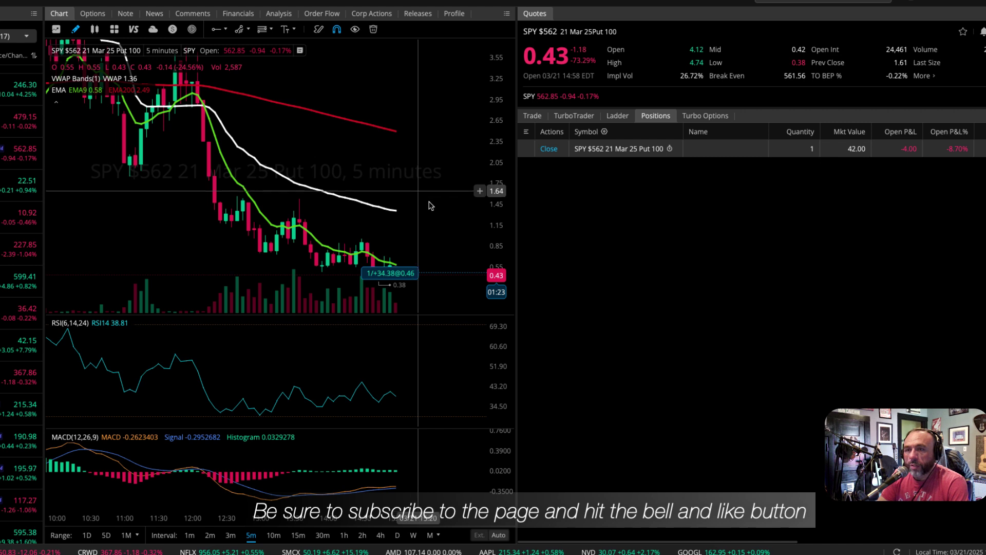
Step: Place a stop-loss sell order at 0.30 and a take-profit sell order at 0.70 for the SPY $562 put position
{"action": "left_click_drag", "start_coordinate": [425, 204], "coordinate": [339, 181]}
{"action": "mouse_move", "coordinate": [395, 257]}
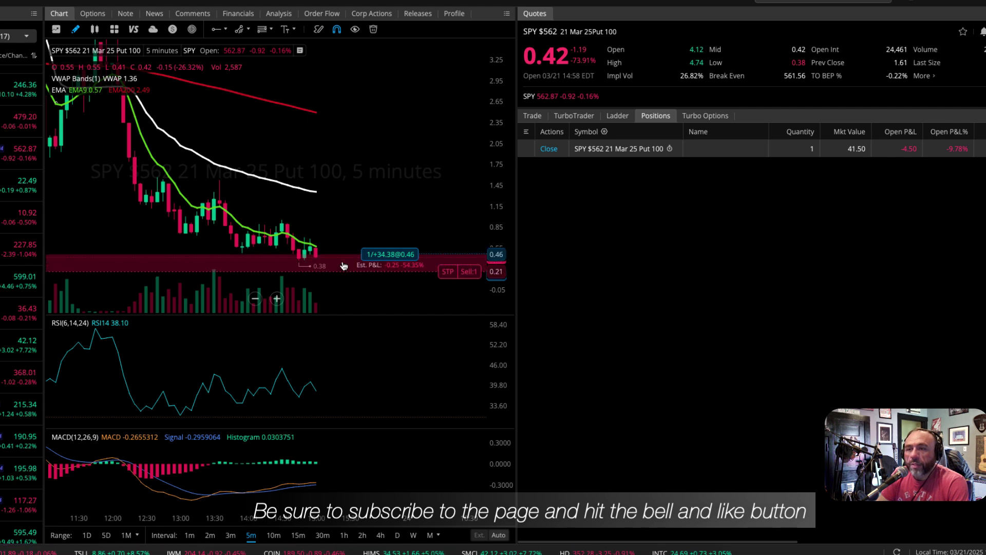
{"action": "left_click", "coordinate": [343, 267]}
{"action": "left_click_drag", "start_coordinate": [344, 266], "coordinate": [352, 243]}
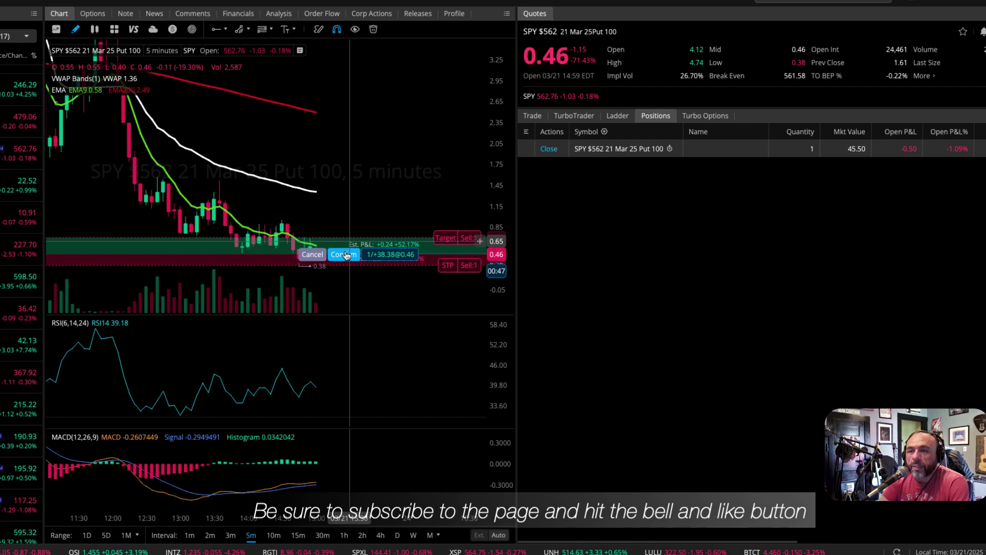
{"action": "left_click", "coordinate": [344, 254]}
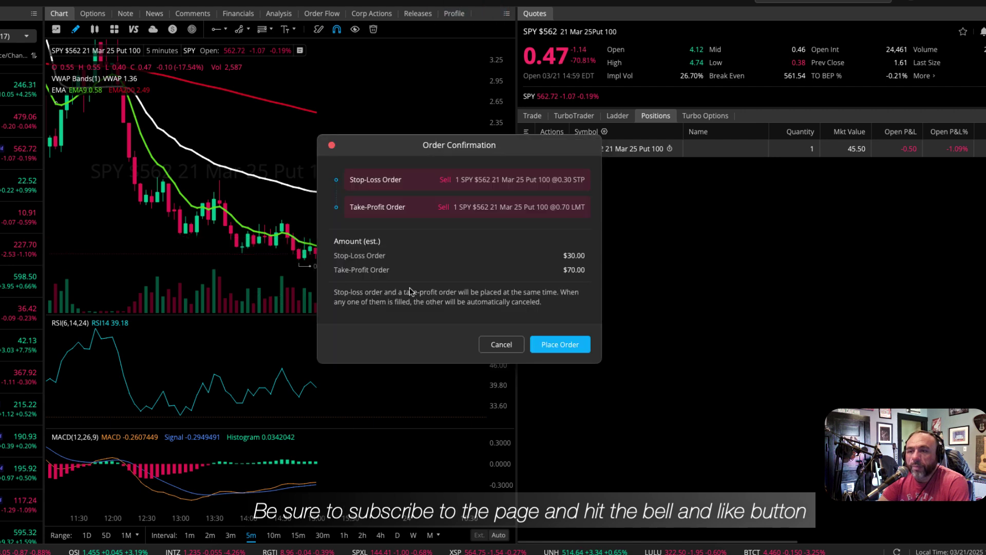
{"action": "left_click", "coordinate": [559, 346]}
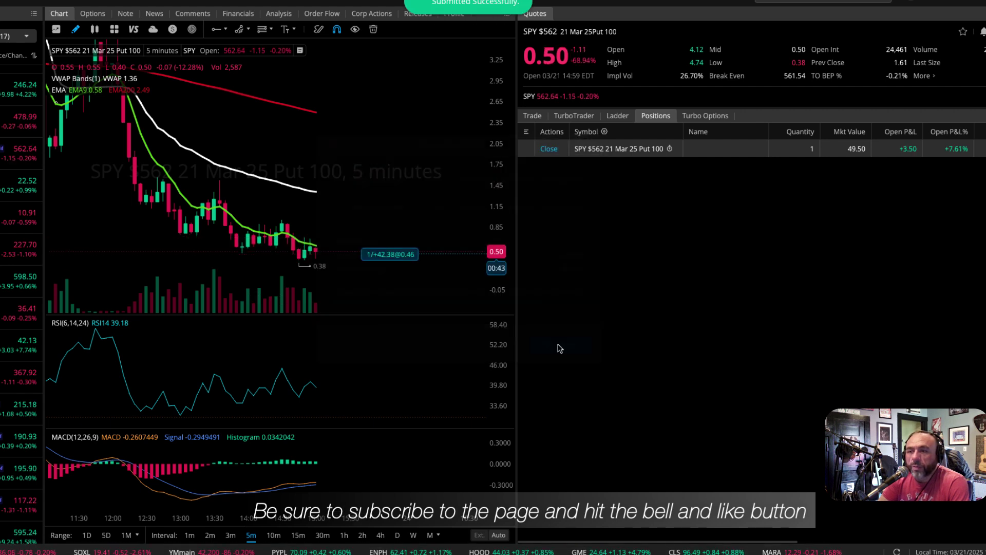
Step: Raise the put's stop-loss order to 0.40 and its take-profit target to 0.85 on the option chart
{"action": "scroll", "coordinate": [426, 288], "scroll_direction": "left", "scroll_amount": 3}
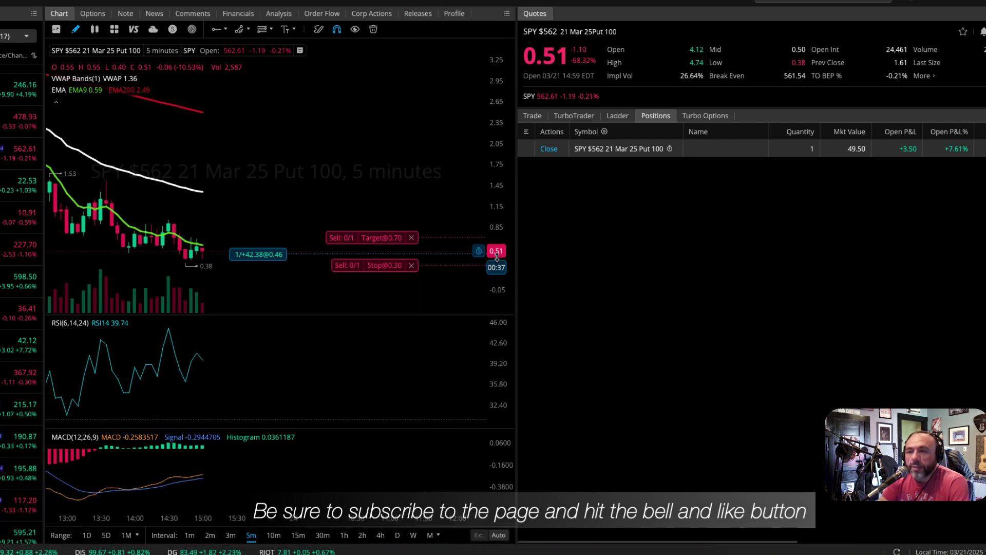
{"action": "left_click_drag", "start_coordinate": [386, 266], "coordinate": [388, 258]}
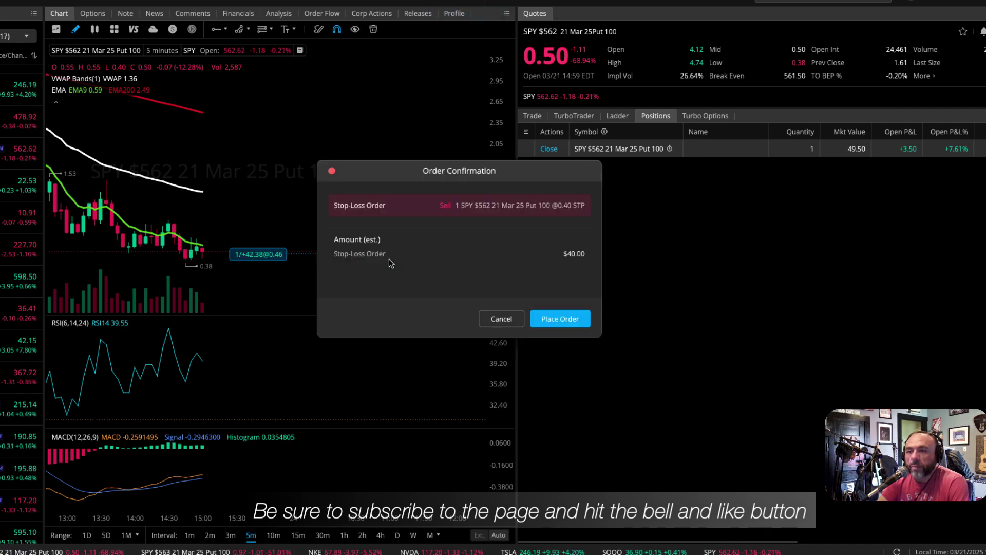
{"action": "left_click", "coordinate": [561, 319]}
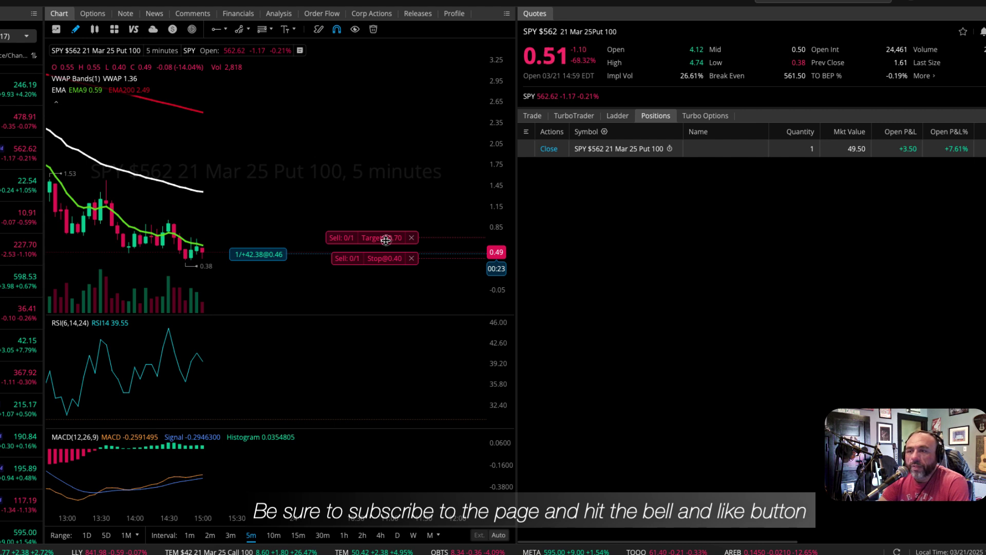
{"action": "left_click_drag", "start_coordinate": [385, 240], "coordinate": [377, 229]}
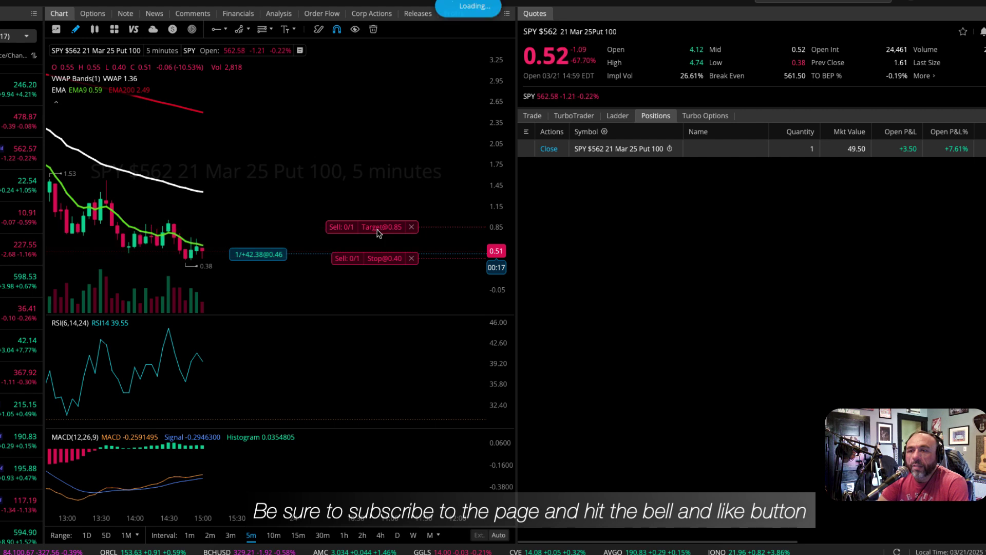
{"action": "left_click", "coordinate": [550, 319]}
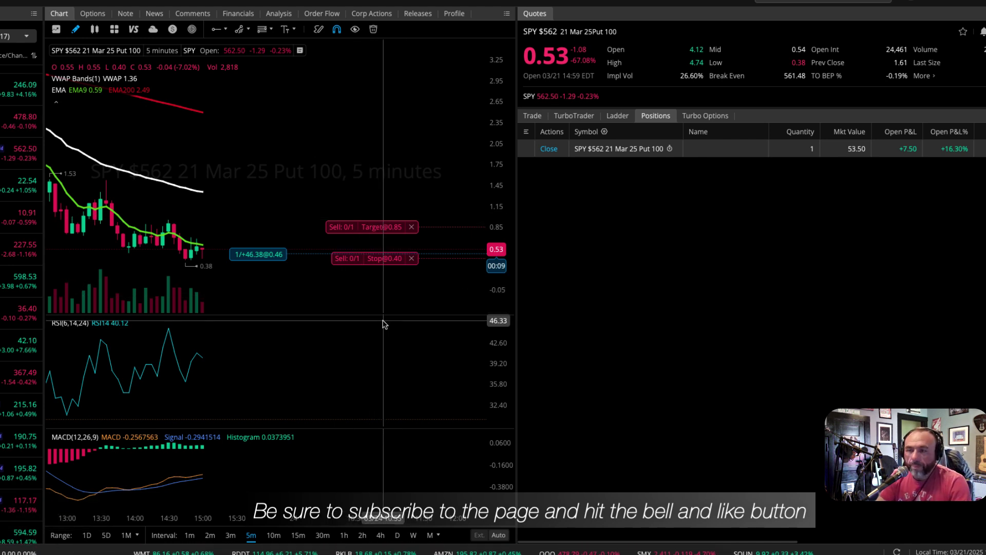
Step: Examine the put's chart with its target and stop orders, and bring SPY's own 5-minute chart back up
{"action": "scroll", "coordinate": [349, 300], "scroll_direction": "up", "scroll_amount": 3}
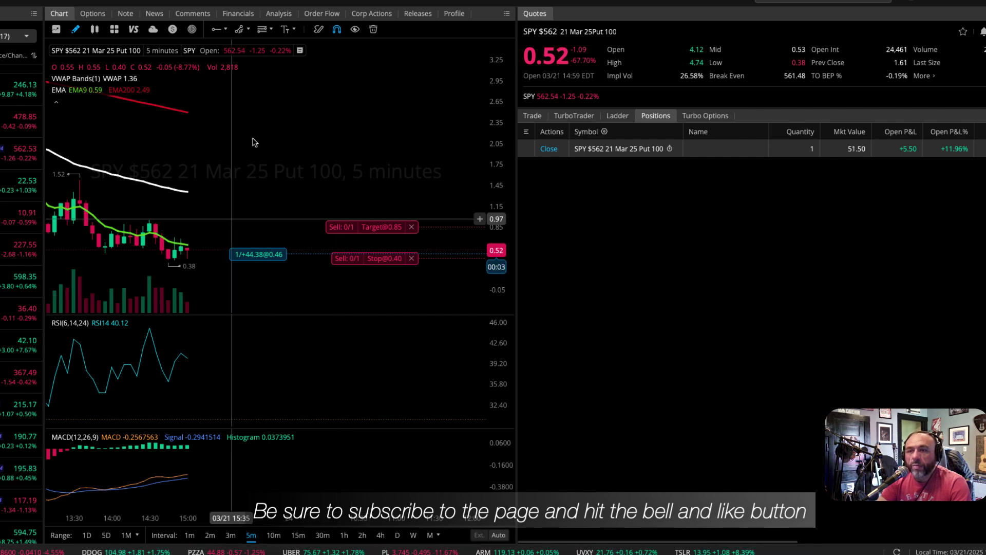
{"action": "scroll", "coordinate": [276, 170], "scroll_direction": "up", "scroll_amount": 3}
{"action": "scroll", "coordinate": [276, 170], "scroll_direction": "up", "scroll_amount": 2}
{"action": "scroll", "coordinate": [278, 171], "scroll_direction": "down", "scroll_amount": 3}
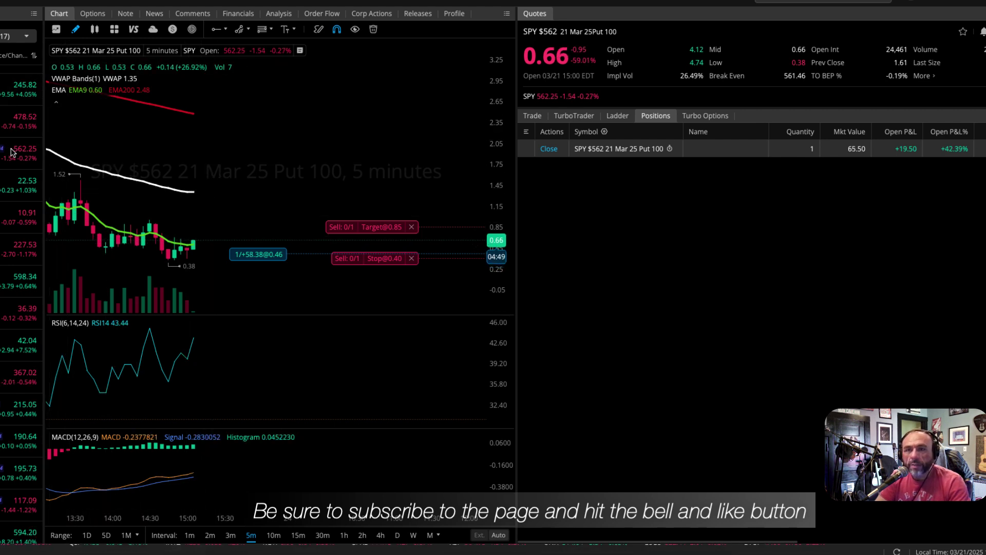
{"action": "left_click", "coordinate": [11, 152]}
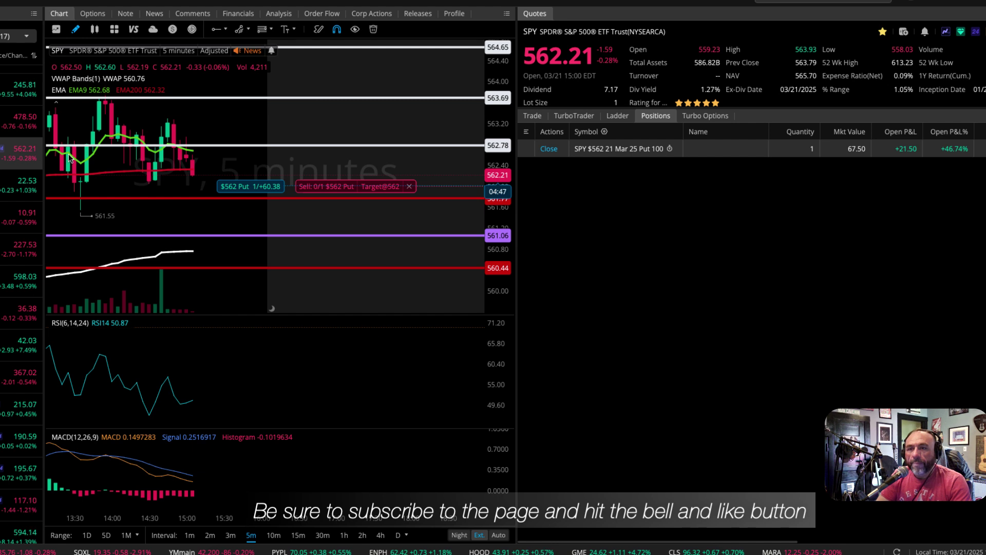
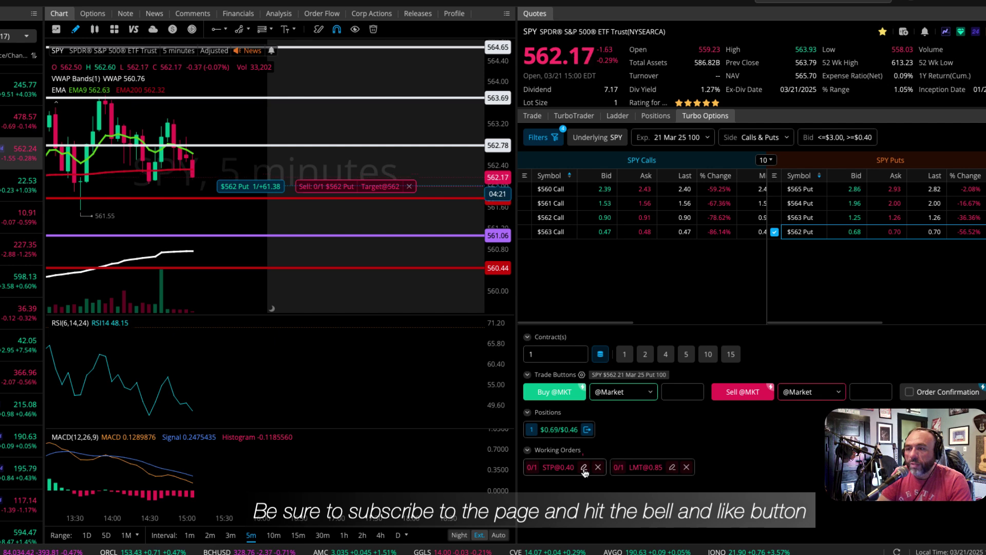
Step: Raise the stop price of the working stop-loss order in Turbo Options to 0.62
{"action": "scroll", "coordinate": [584, 471], "scroll_direction": "up", "scroll_amount": 8}
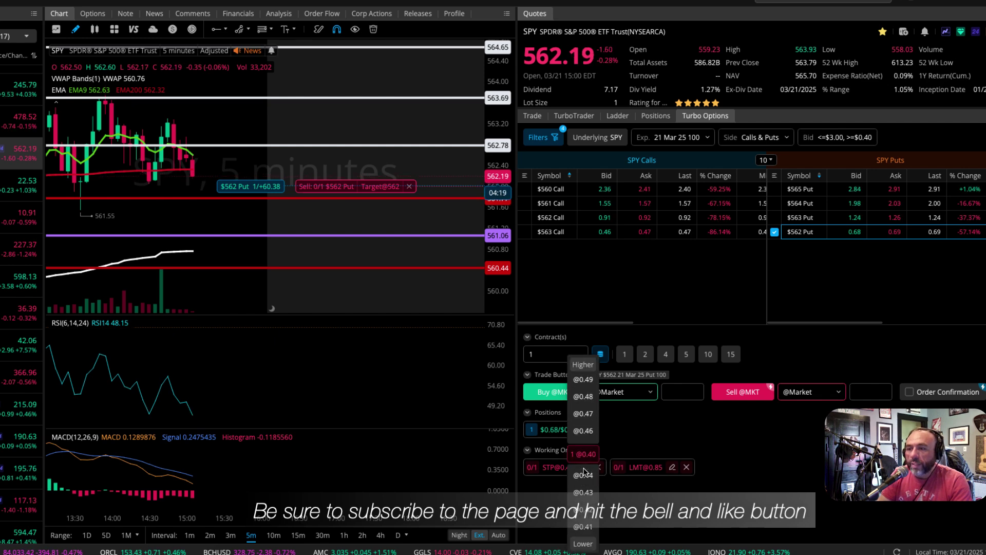
{"action": "scroll", "coordinate": [583, 471], "scroll_direction": "up", "scroll_amount": 9}
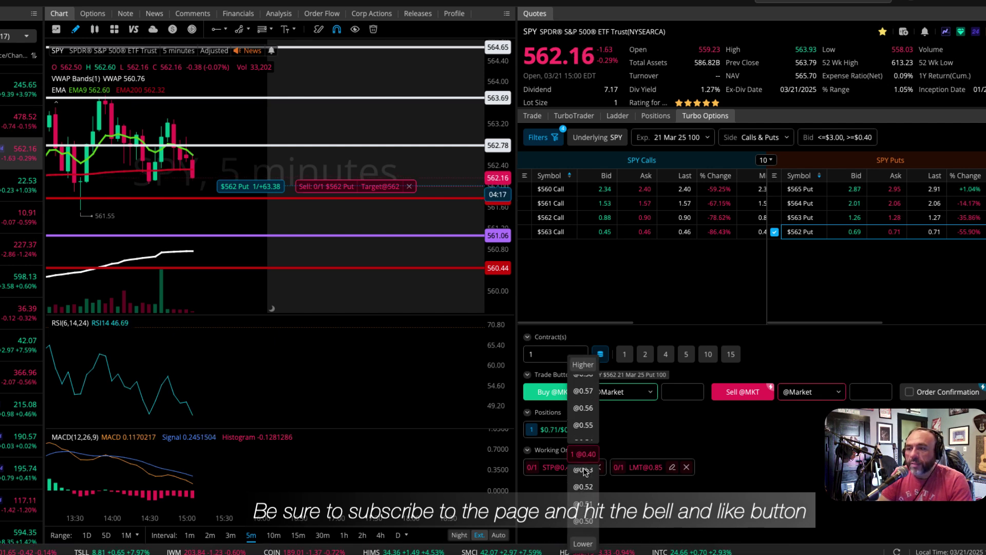
{"action": "scroll", "coordinate": [584, 471], "scroll_direction": "up", "scroll_amount": 4}
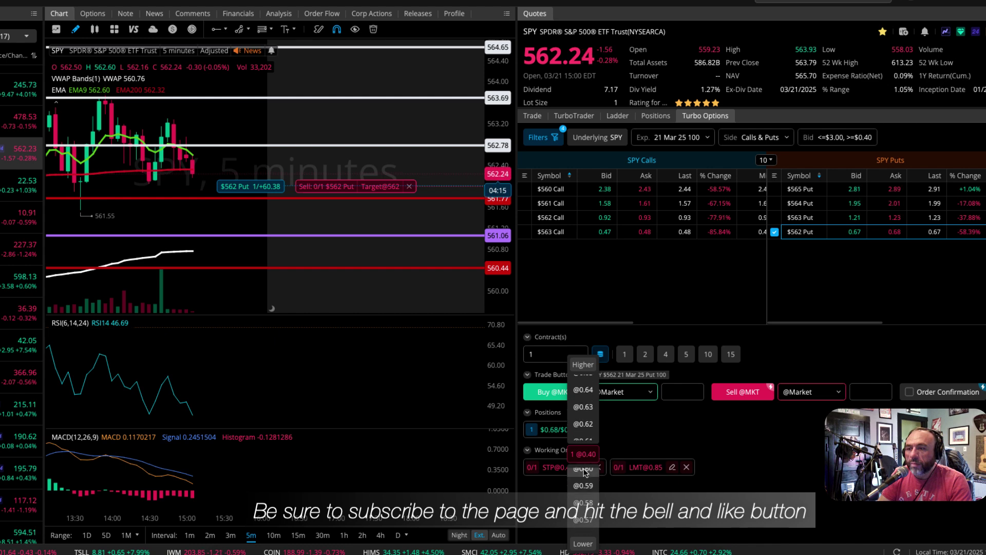
{"action": "left_click", "coordinate": [583, 433]}
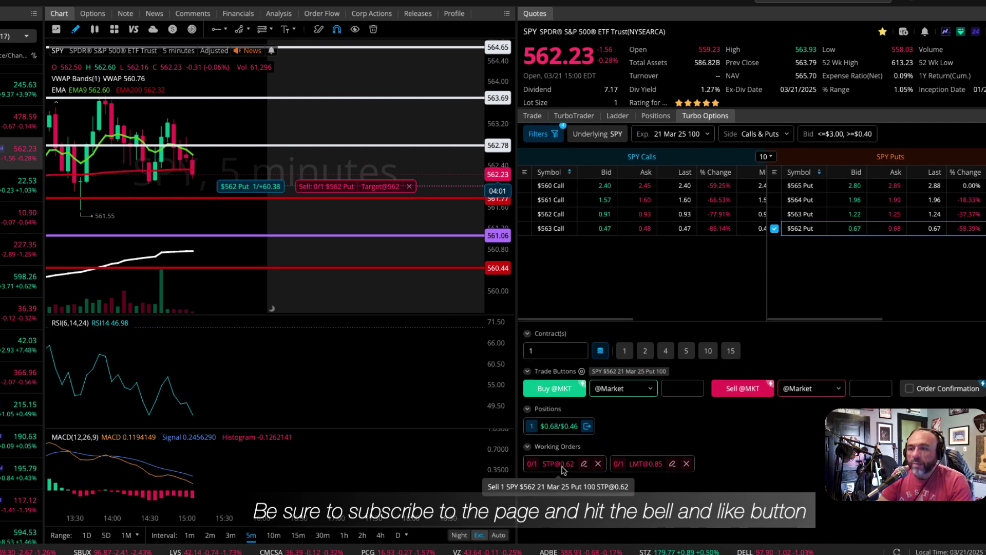
Step: Make the open position in Turbo Options display Open P&L/Open P&L%
{"action": "right_click", "coordinate": [558, 426]}
{"action": "mouse_move", "coordinate": [584, 461]}
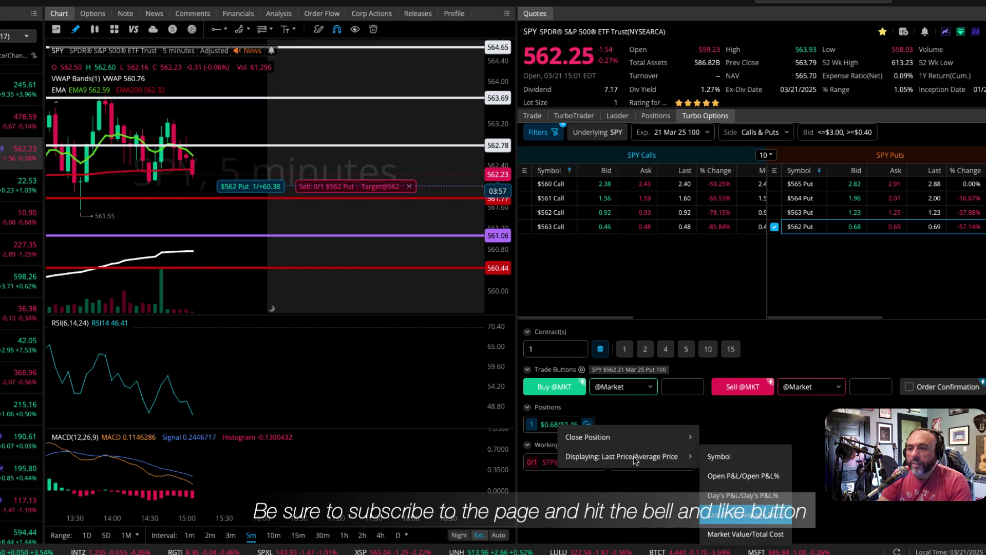
{"action": "left_click", "coordinate": [736, 475]}
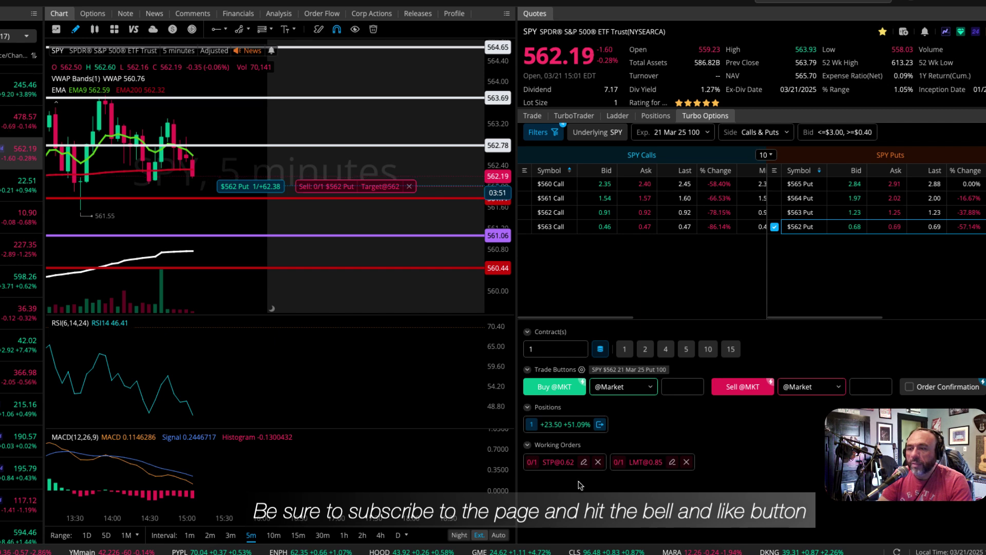
Step: Look at the modify, cancel and display options available for the working stop-loss order
{"action": "right_click", "coordinate": [559, 463]}
{"action": "mouse_move", "coordinate": [634, 518]}
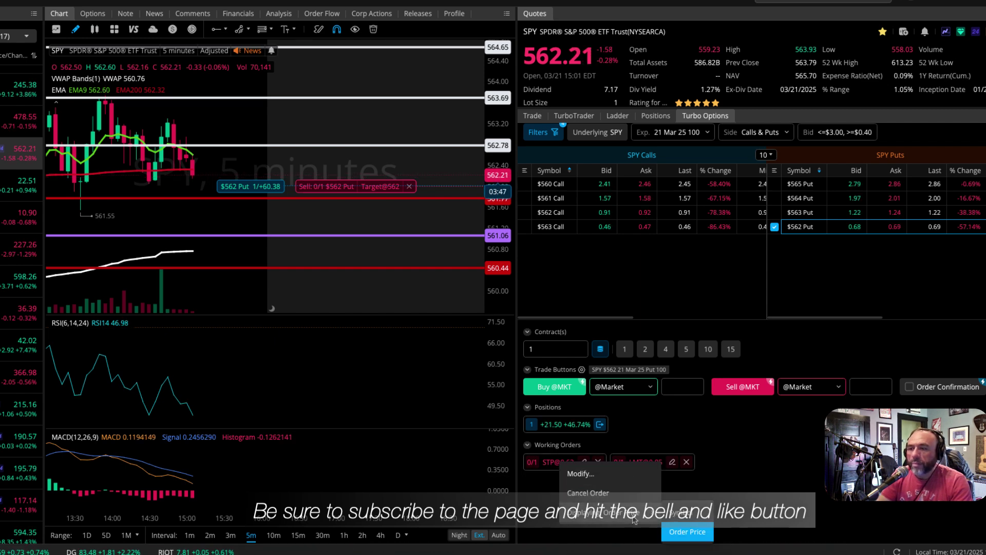
{"action": "left_click", "coordinate": [729, 486]}
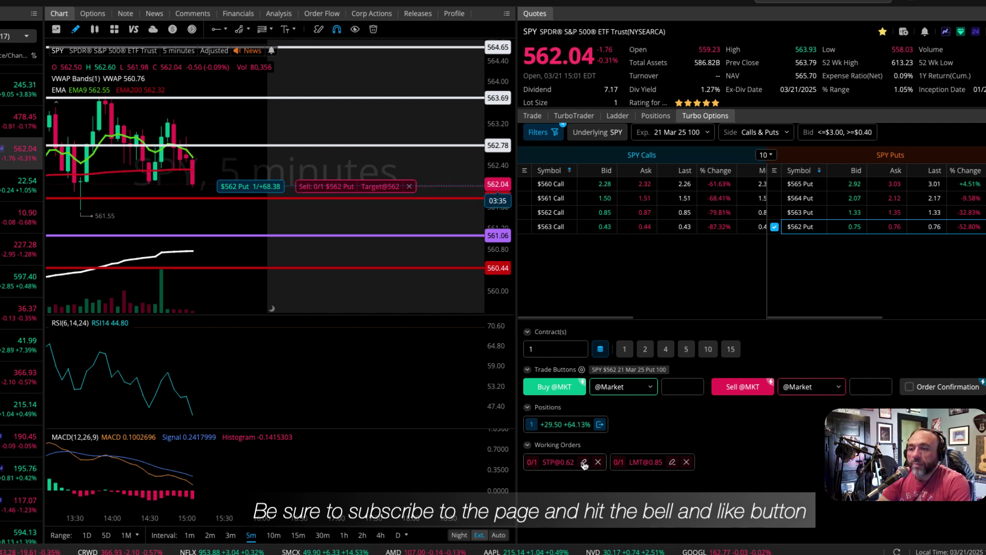
Step: Cancel the working limit and stop orders and sell the one SPY $562 put contract at market
{"action": "left_click", "coordinate": [686, 463]}
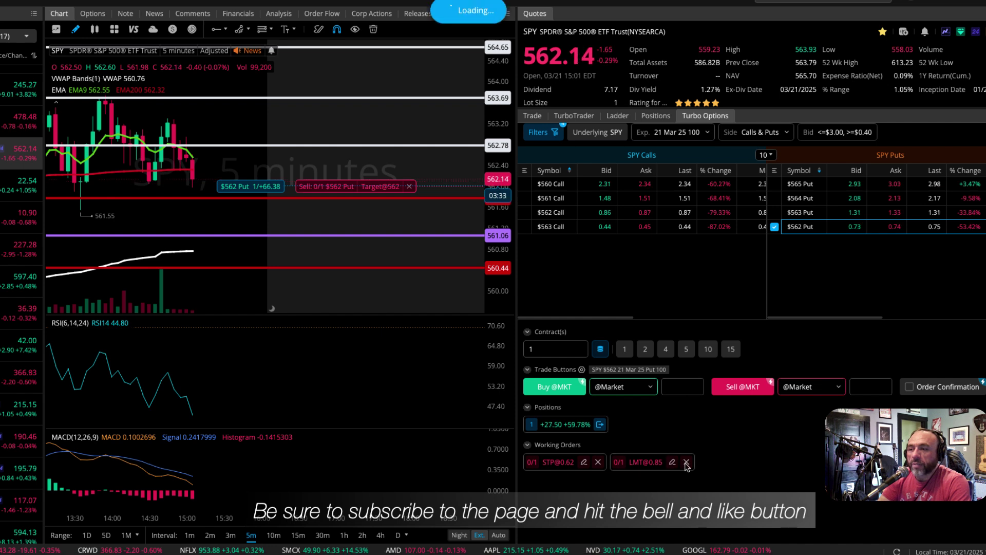
{"action": "left_click", "coordinate": [598, 462]}
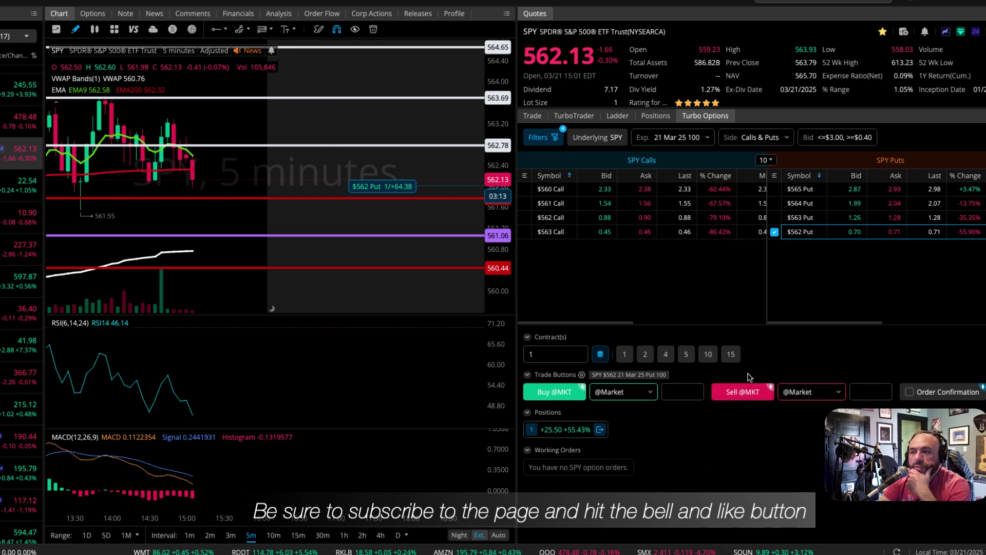
{"action": "left_click", "coordinate": [747, 392]}
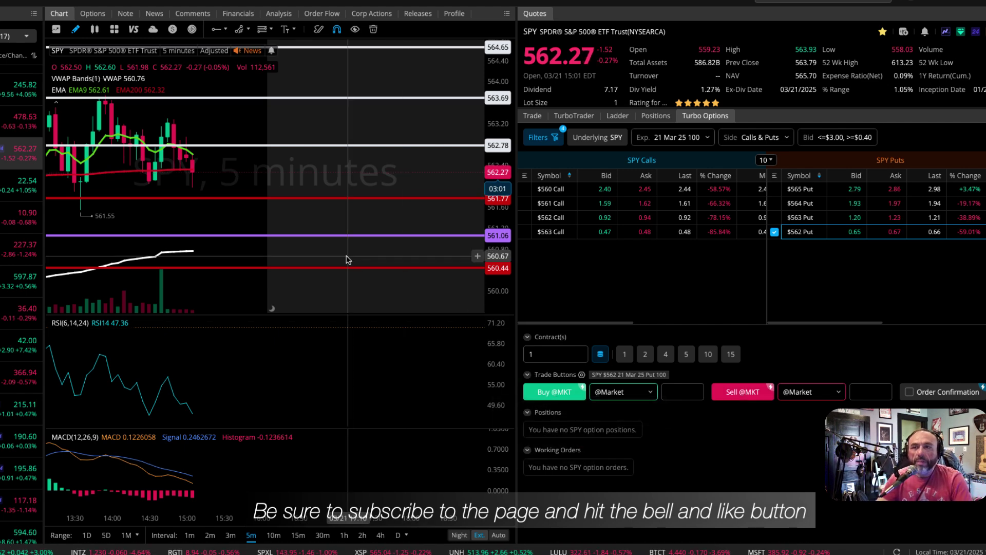
Step: Look through the Positions, Trade, TurboTrader and Ladder widgets and return to Turbo Options
{"action": "scroll", "coordinate": [347, 258], "scroll_direction": "down", "scroll_amount": 3}
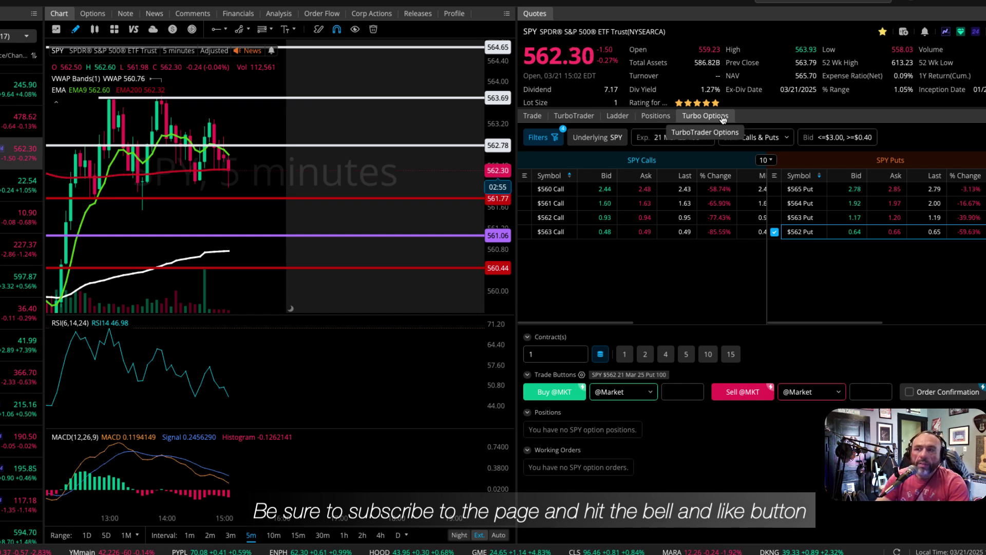
{"action": "left_click", "coordinate": [650, 119]}
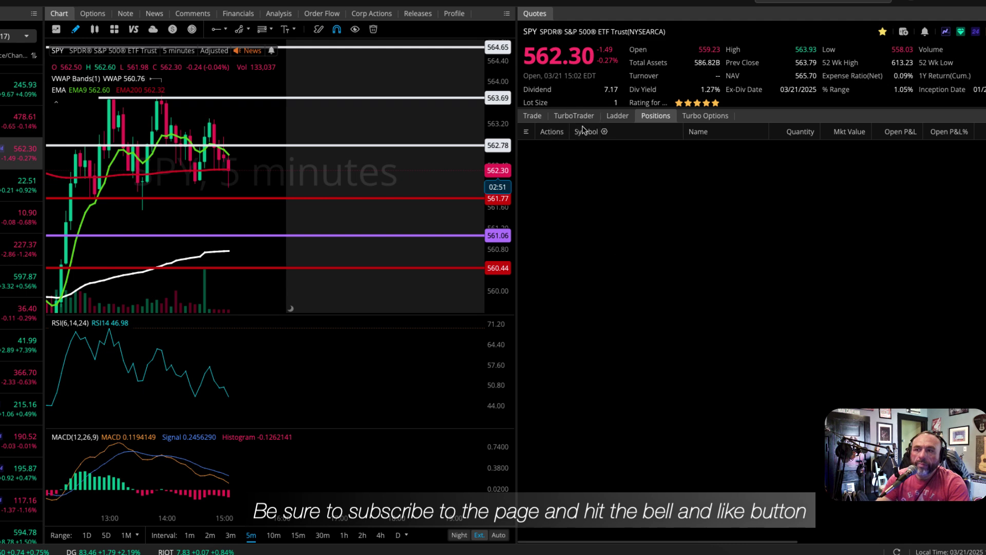
{"action": "left_click", "coordinate": [532, 116]}
{"action": "left_click", "coordinate": [565, 116]}
{"action": "left_click", "coordinate": [617, 116]}
{"action": "left_click", "coordinate": [656, 116]}
{"action": "left_click", "coordinate": [705, 116]}
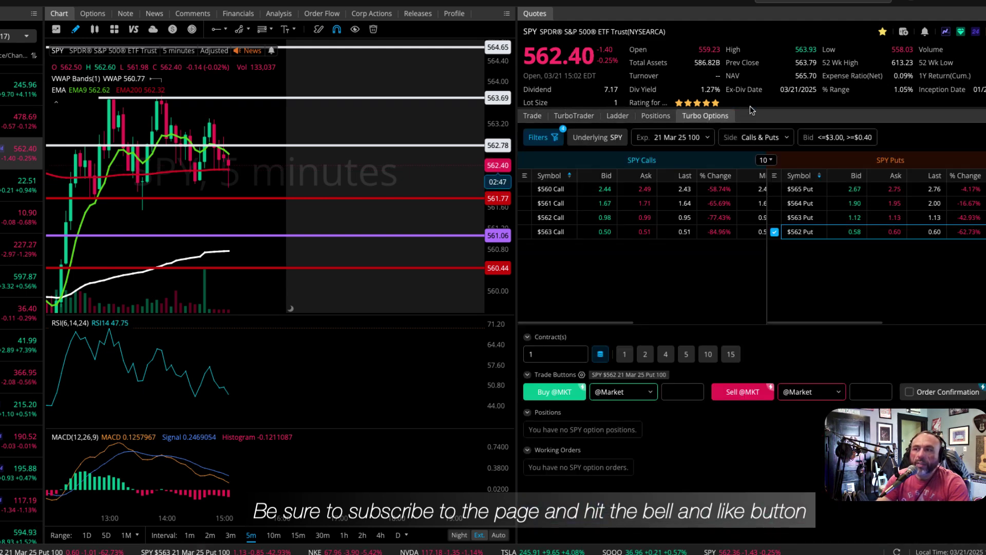
Step: Enlarge the Turbo Options area by shrinking the quote details above it, and open the full list of widgets
{"action": "left_click_drag", "start_coordinate": [749, 107], "coordinate": [755, 71]}
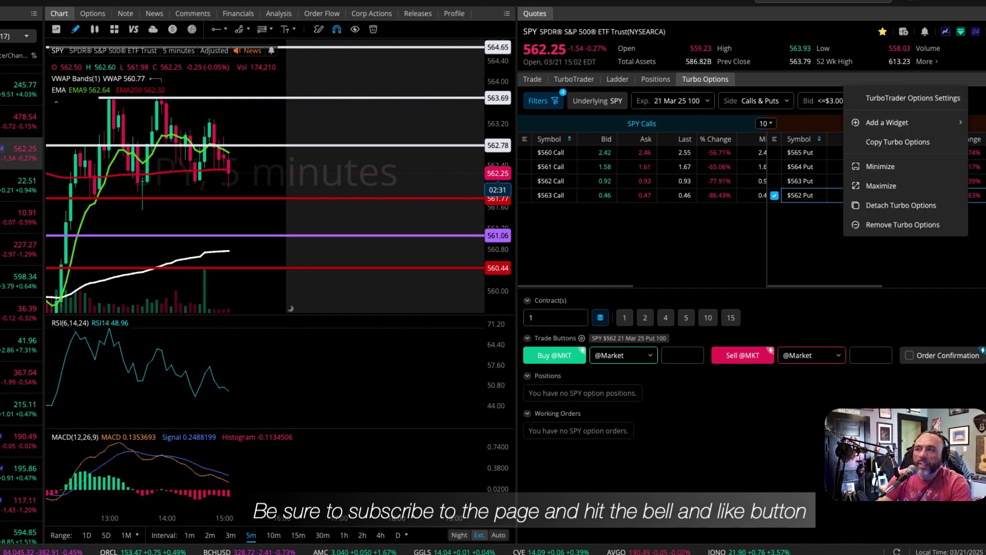
{"action": "key", "text": "Escape"}
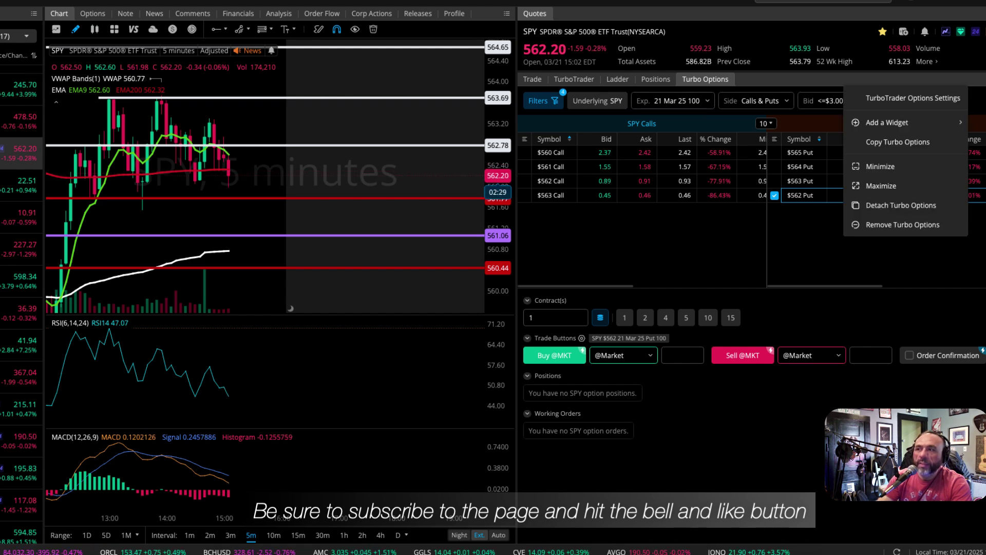
{"action": "mouse_move", "coordinate": [909, 127]}
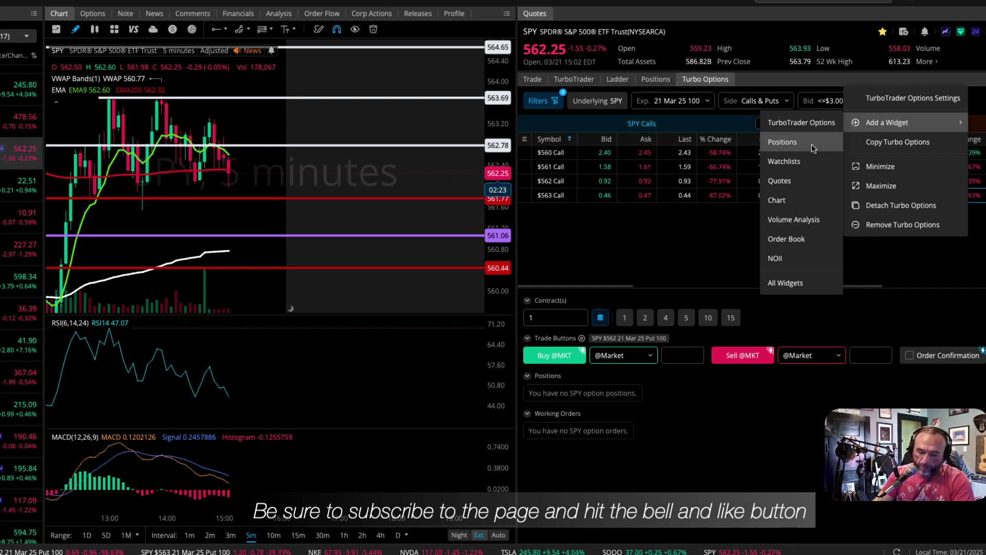
{"action": "left_click", "coordinate": [786, 283]}
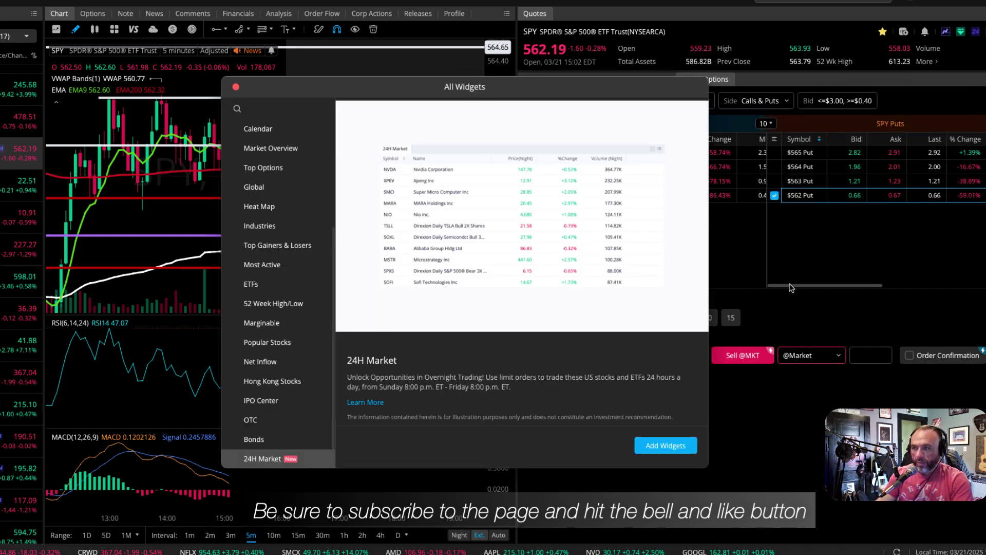
Step: Look through the widgets offered in the Trade and Quote categories
{"action": "scroll", "coordinate": [283, 233], "scroll_direction": "up", "scroll_amount": 3}
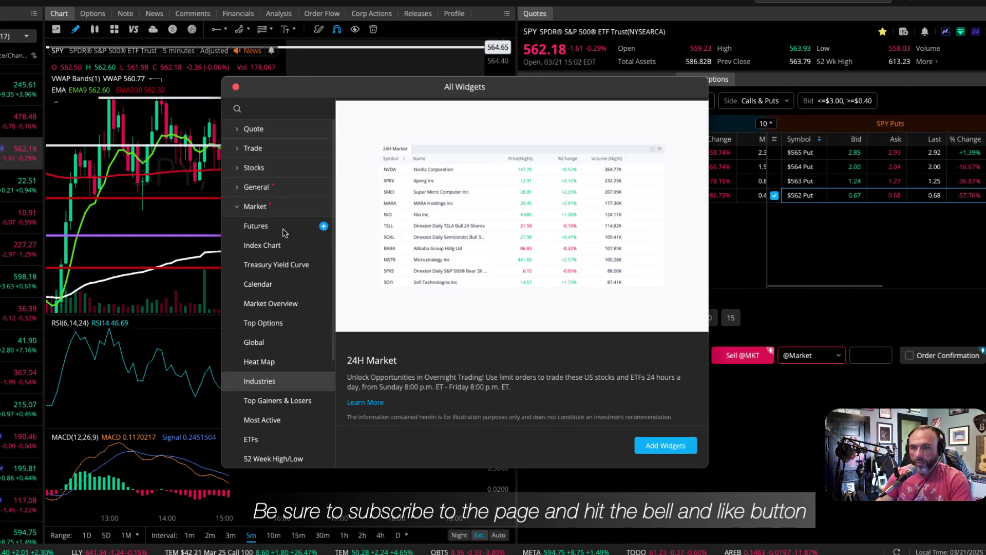
{"action": "left_click", "coordinate": [238, 150]}
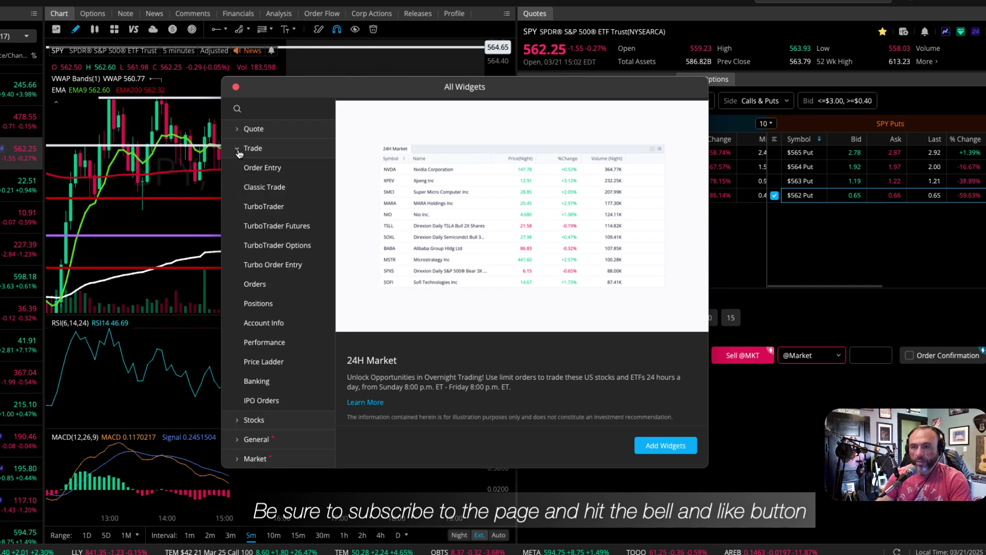
{"action": "left_click", "coordinate": [239, 151]}
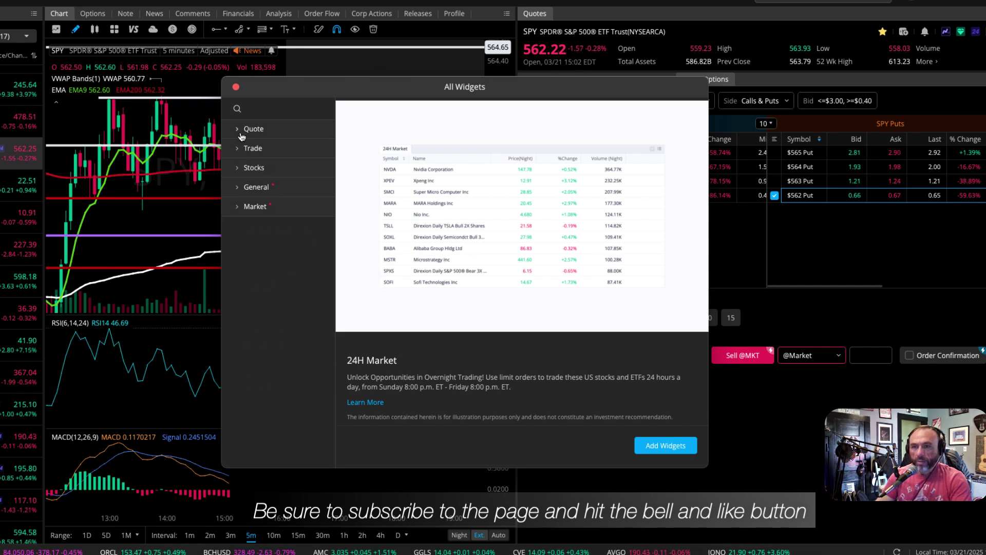
{"action": "left_click", "coordinate": [239, 132]}
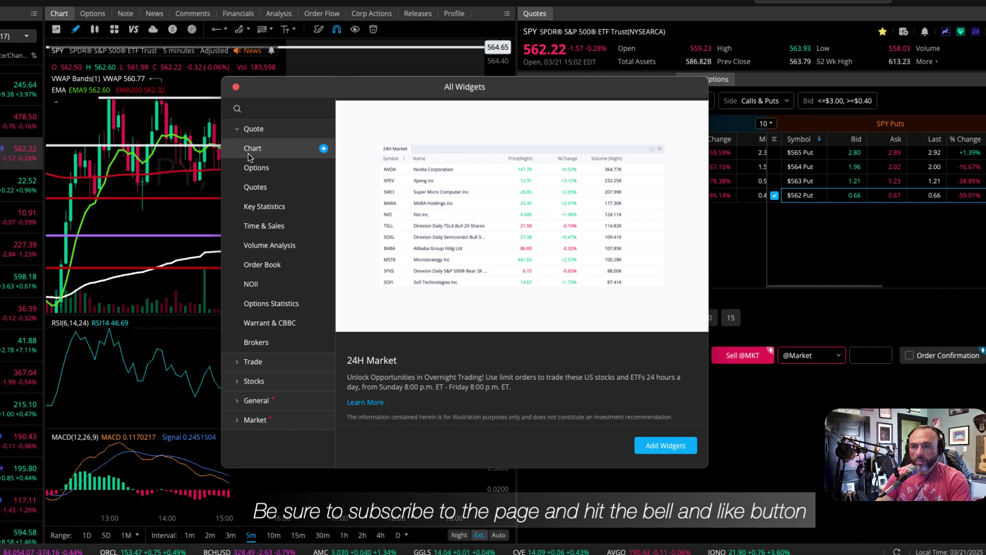
Step: Look through the widgets offered in the Trade, Stocks and General categories
{"action": "left_click", "coordinate": [237, 132]}
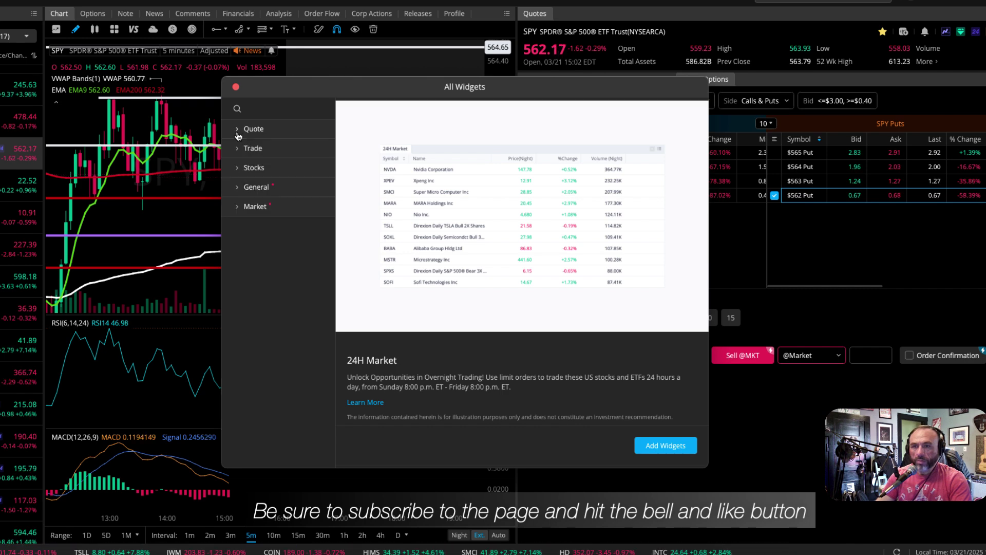
{"action": "left_click", "coordinate": [238, 150]}
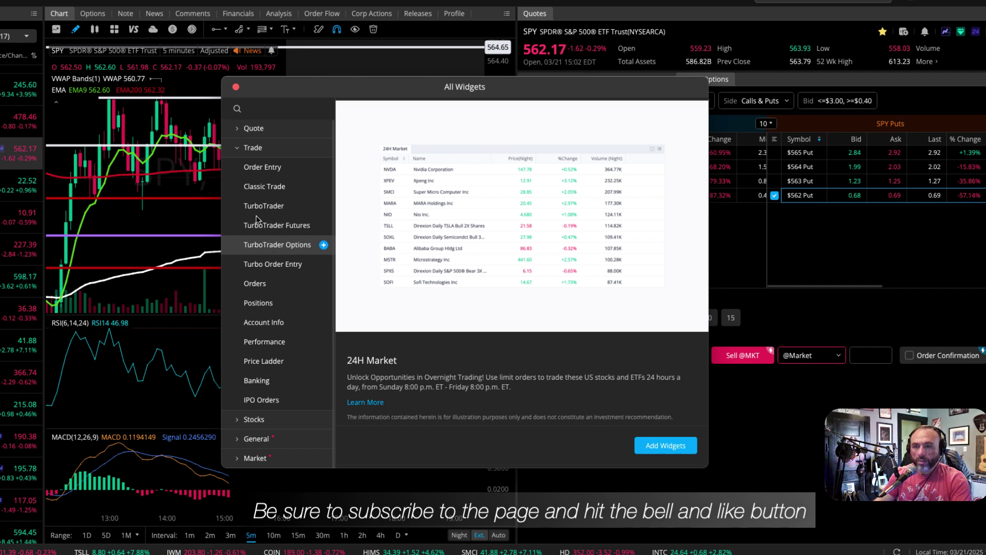
{"action": "left_click", "coordinate": [237, 148]}
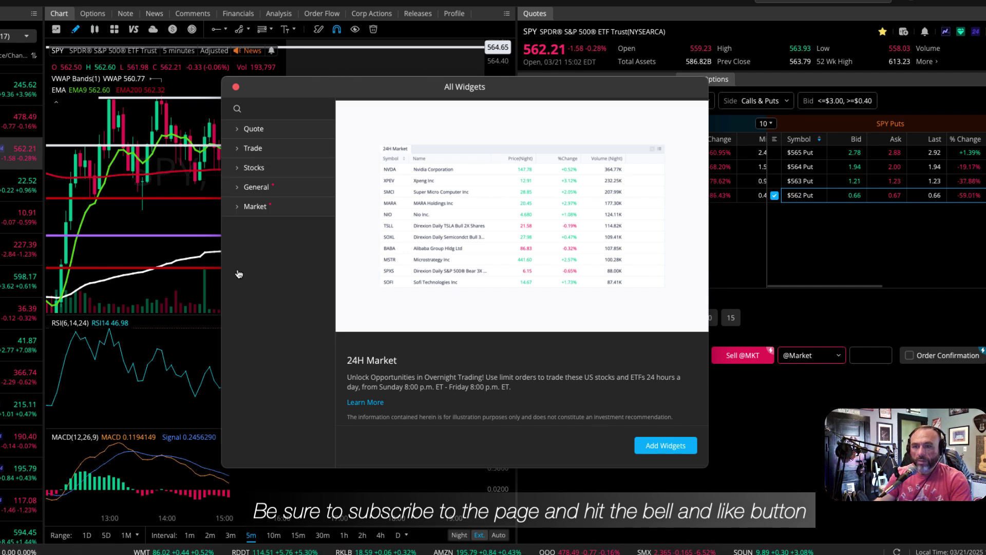
{"action": "left_click", "coordinate": [237, 169]}
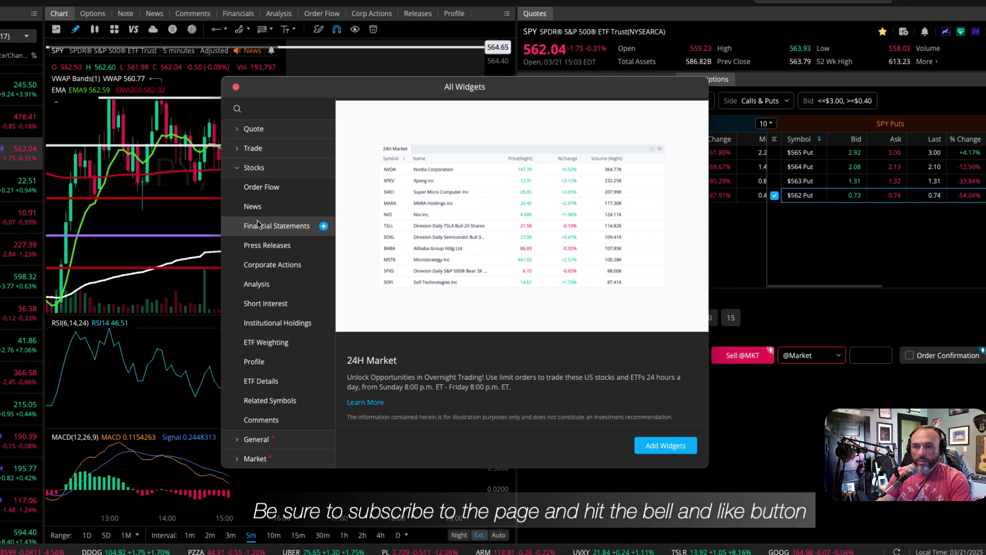
{"action": "left_click", "coordinate": [236, 171]}
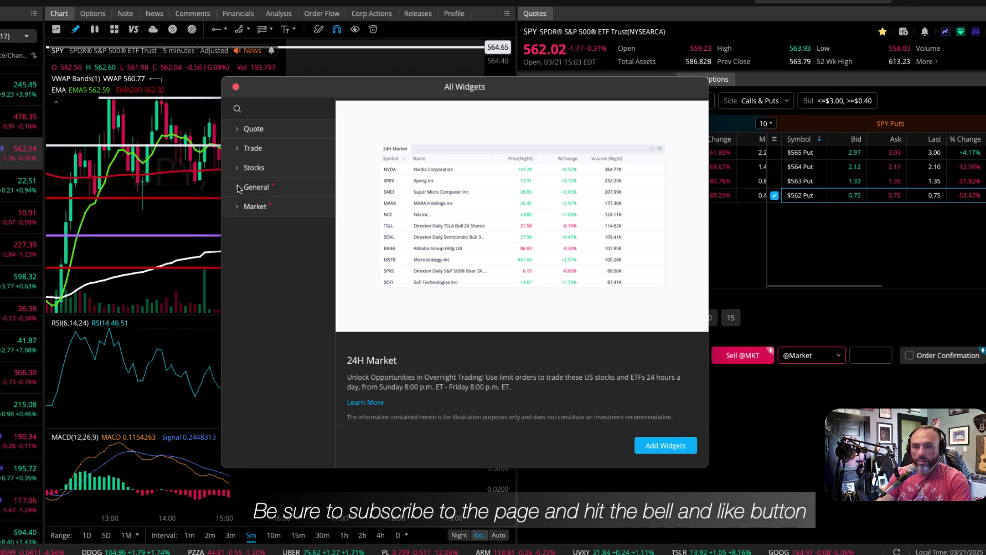
{"action": "left_click", "coordinate": [236, 189]}
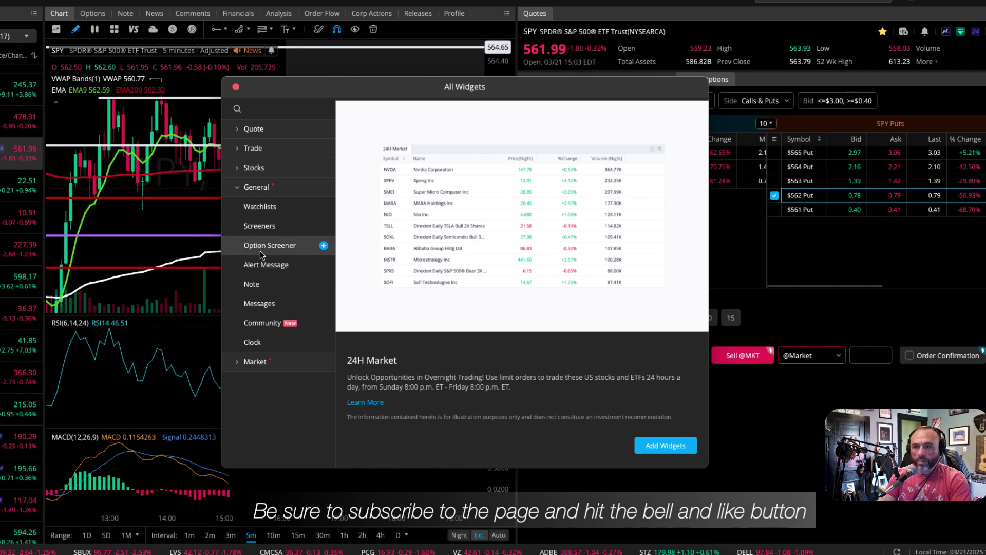
{"action": "left_click", "coordinate": [235, 189]}
Step: Look through the full Market category and the Quote category of widgets, and close the widget list
{"action": "left_click", "coordinate": [238, 207]}
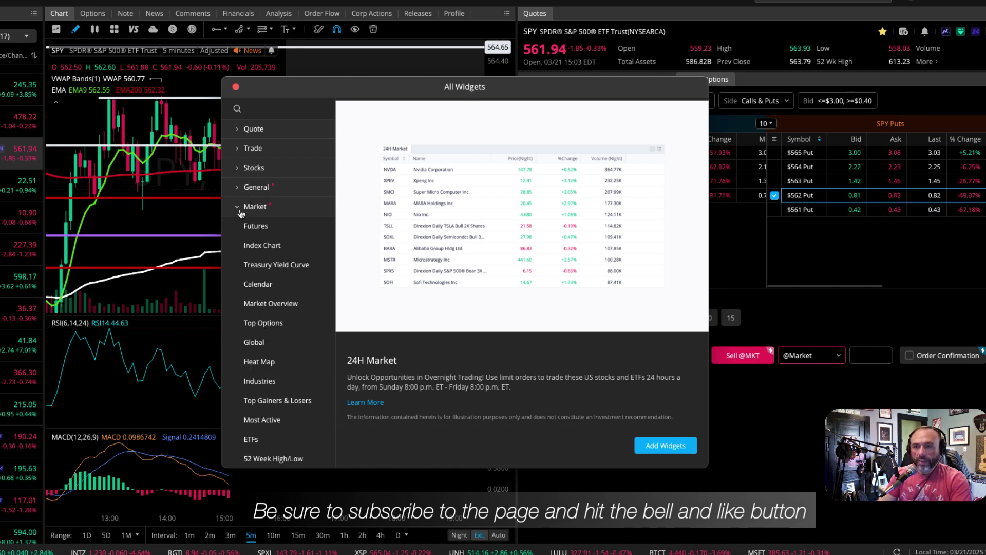
{"action": "scroll", "coordinate": [272, 246], "scroll_direction": "down", "scroll_amount": 1}
{"action": "scroll", "coordinate": [273, 248], "scroll_direction": "down", "scroll_amount": 2}
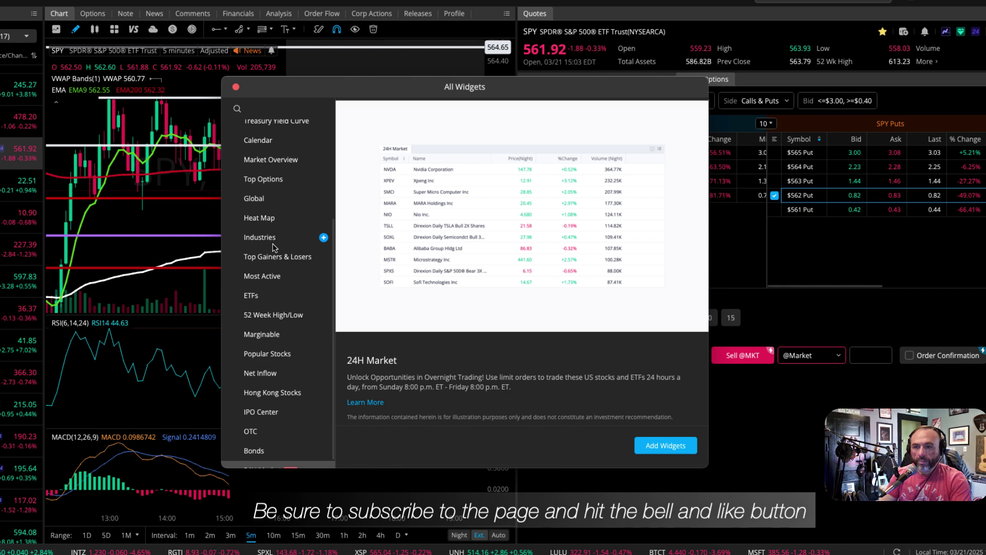
{"action": "scroll", "coordinate": [274, 247], "scroll_direction": "down", "scroll_amount": 1}
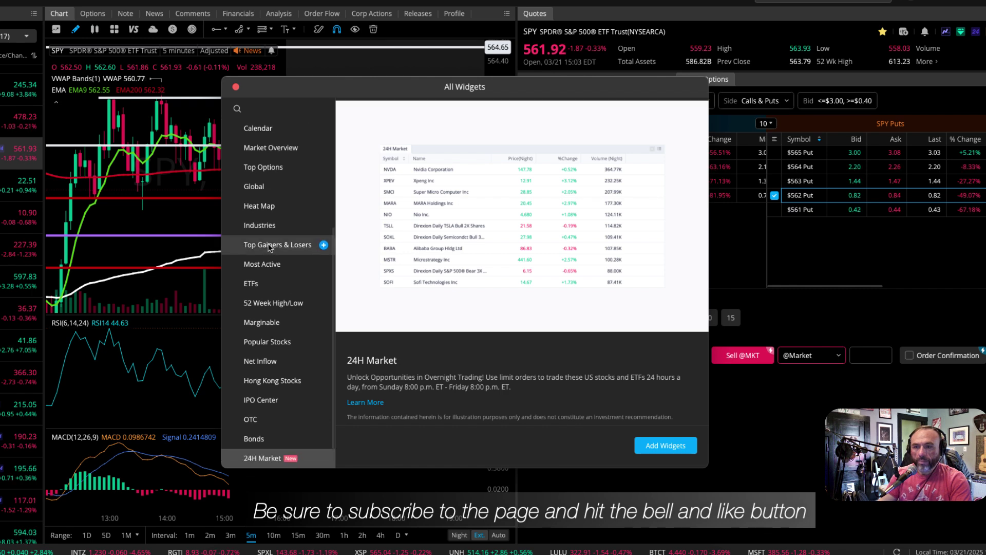
{"action": "scroll", "coordinate": [268, 193], "scroll_direction": "up", "scroll_amount": 3}
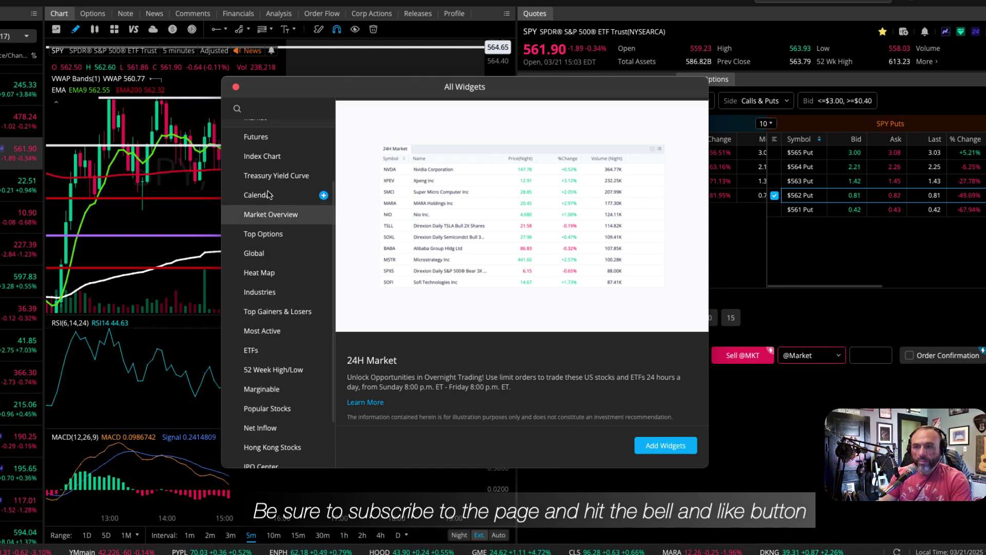
{"action": "left_click", "coordinate": [238, 166]}
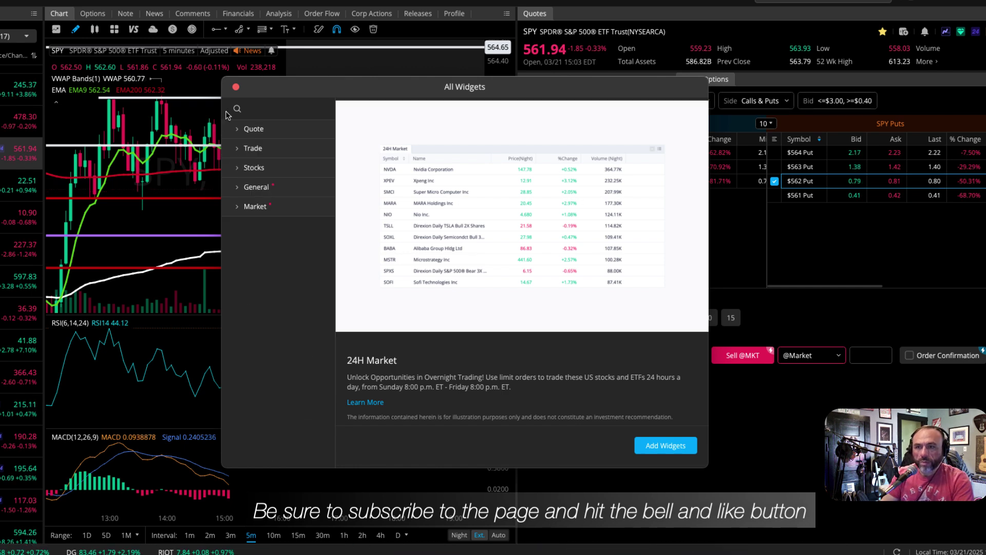
{"action": "left_click", "coordinate": [234, 130]}
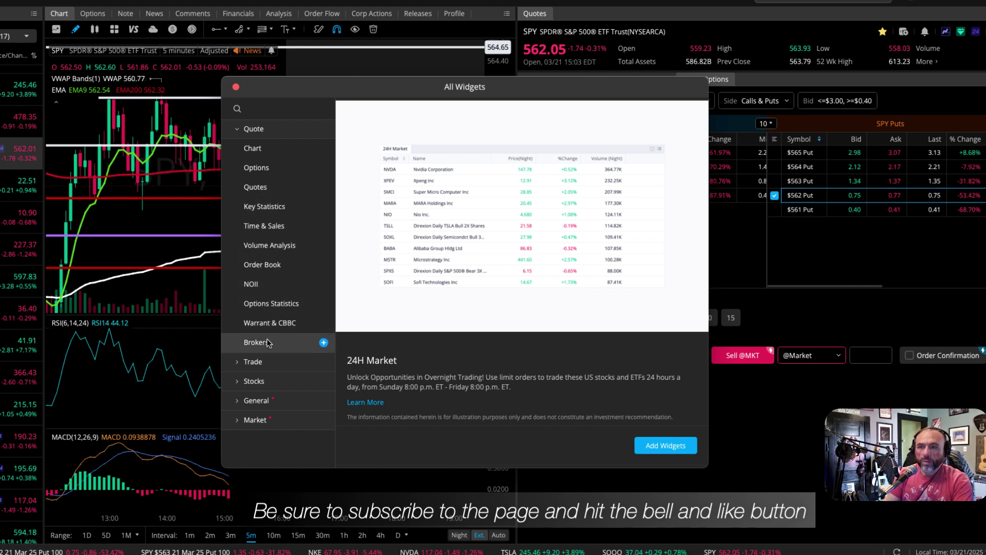
{"action": "left_click", "coordinate": [237, 129]}
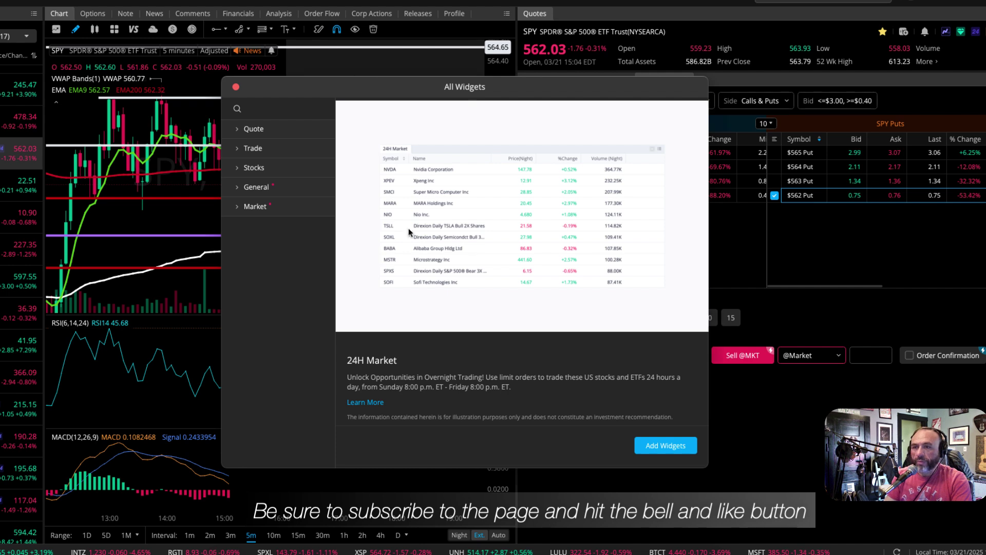
{"action": "left_click", "coordinate": [236, 87]}
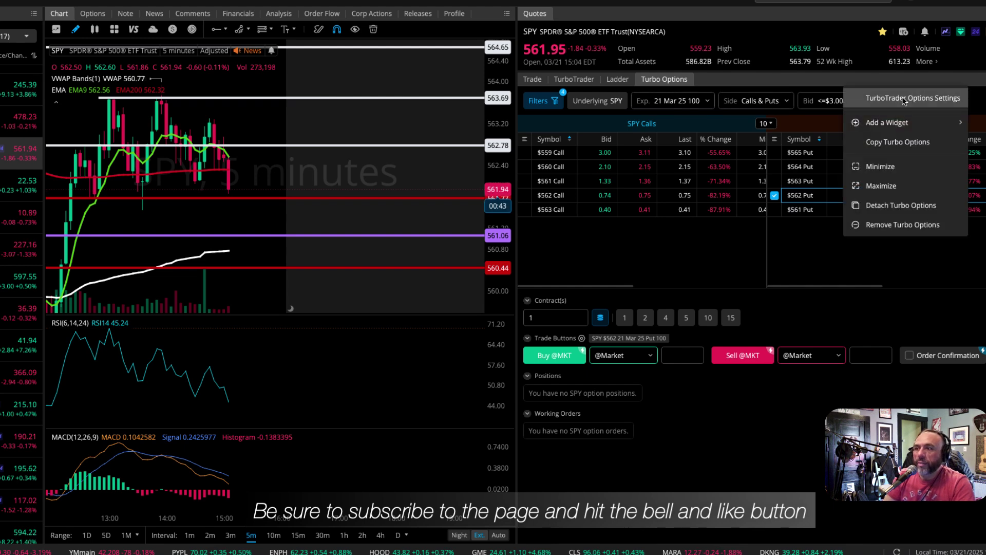
Step: Add the Positions widget from the Trade category and dock it alongside Turbo Options, closing the widget list
{"action": "mouse_move", "coordinate": [884, 127]}
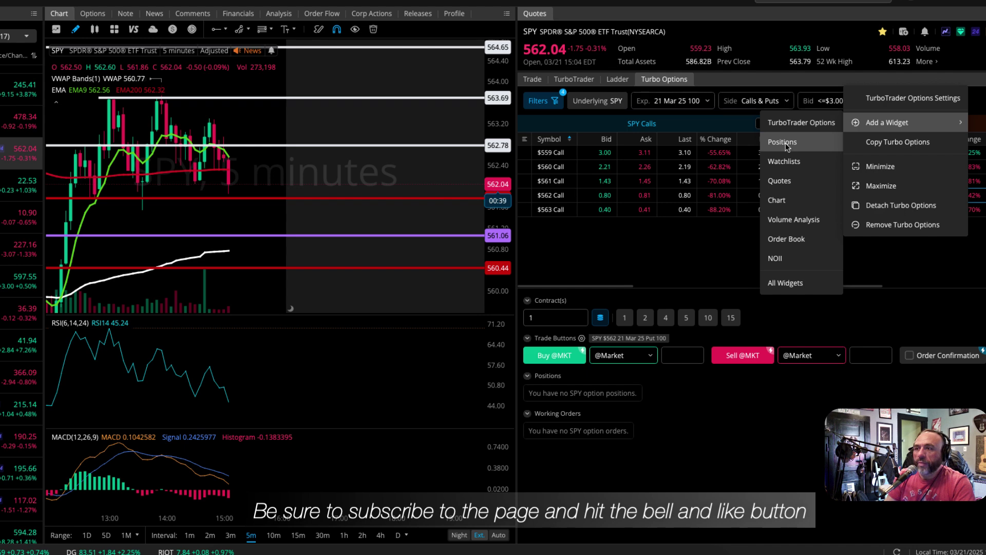
{"action": "left_click", "coordinate": [786, 284]}
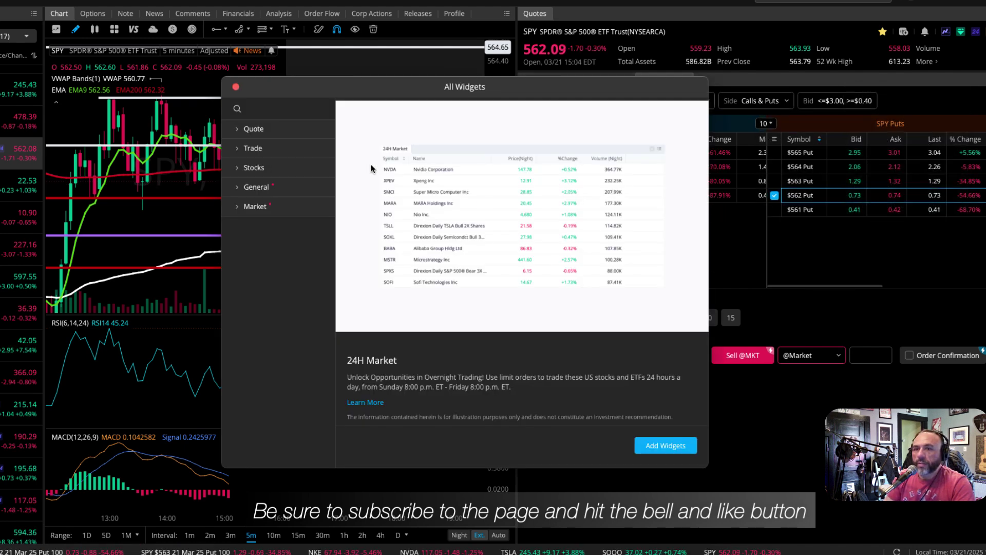
{"action": "left_click", "coordinate": [239, 130]}
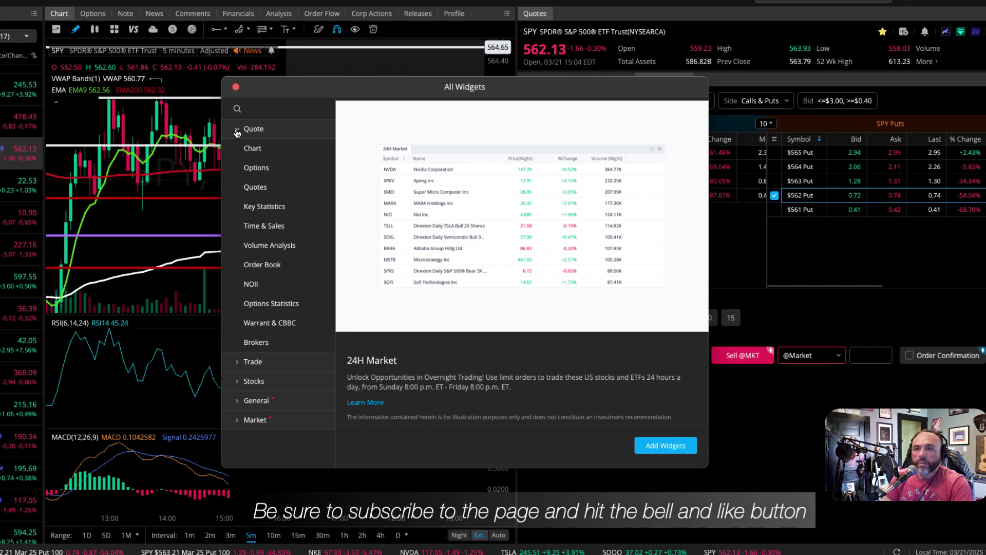
{"action": "left_click", "coordinate": [236, 130]}
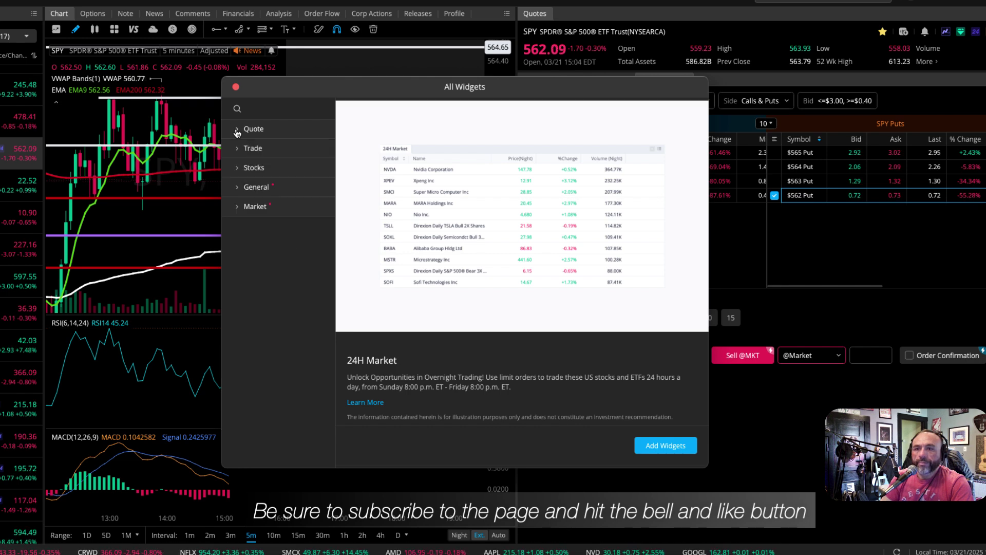
{"action": "left_click", "coordinate": [237, 149]}
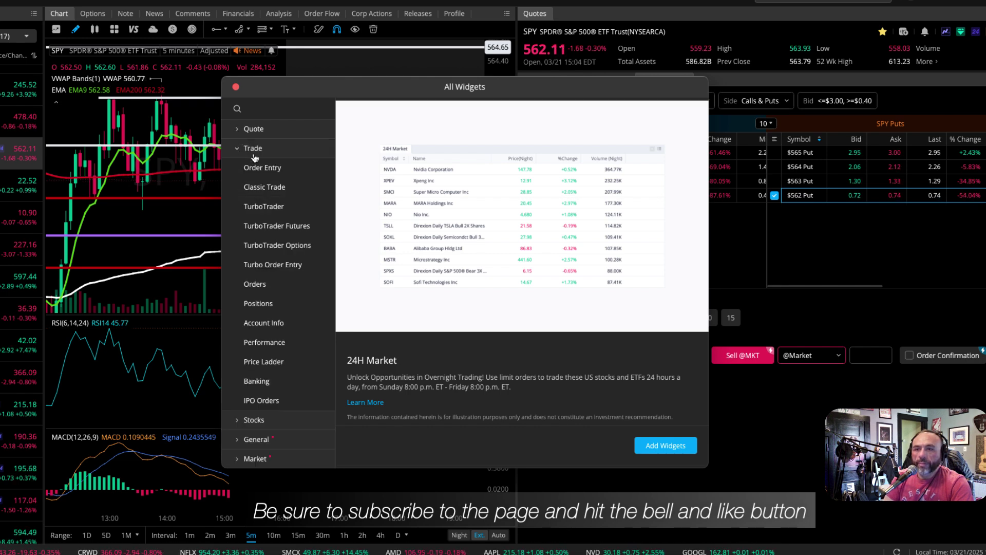
{"action": "mouse_move", "coordinate": [281, 248]}
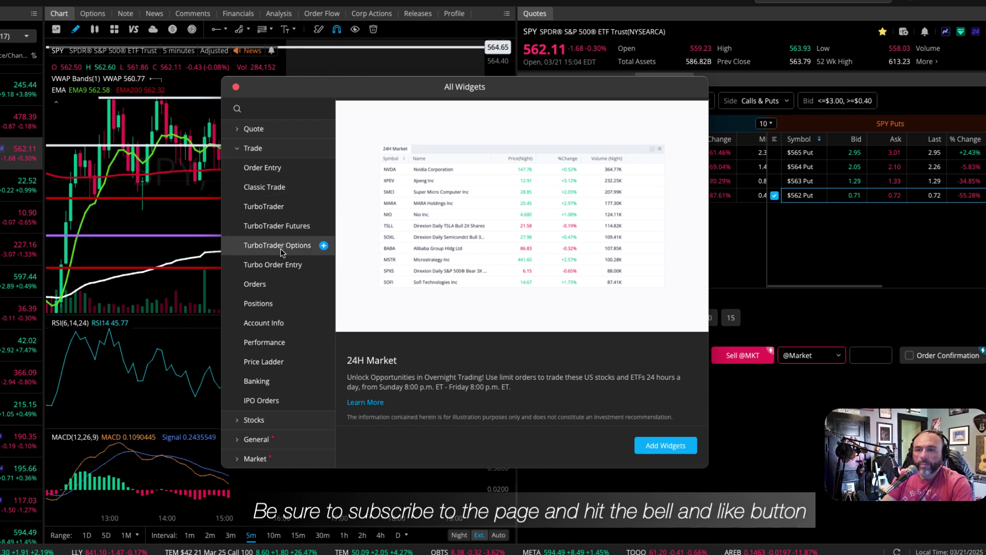
{"action": "left_click", "coordinate": [324, 304]}
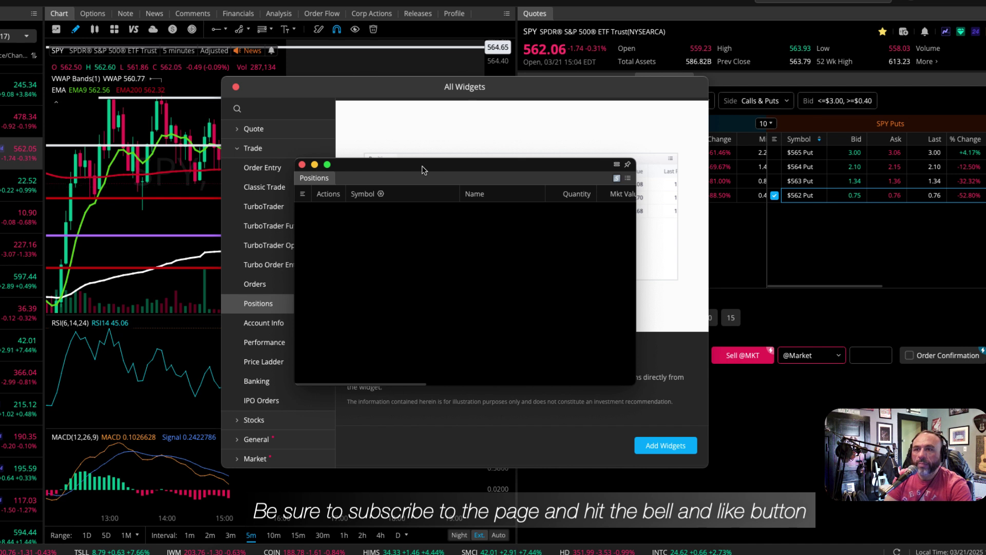
{"action": "left_click_drag", "start_coordinate": [422, 167], "coordinate": [740, 85]}
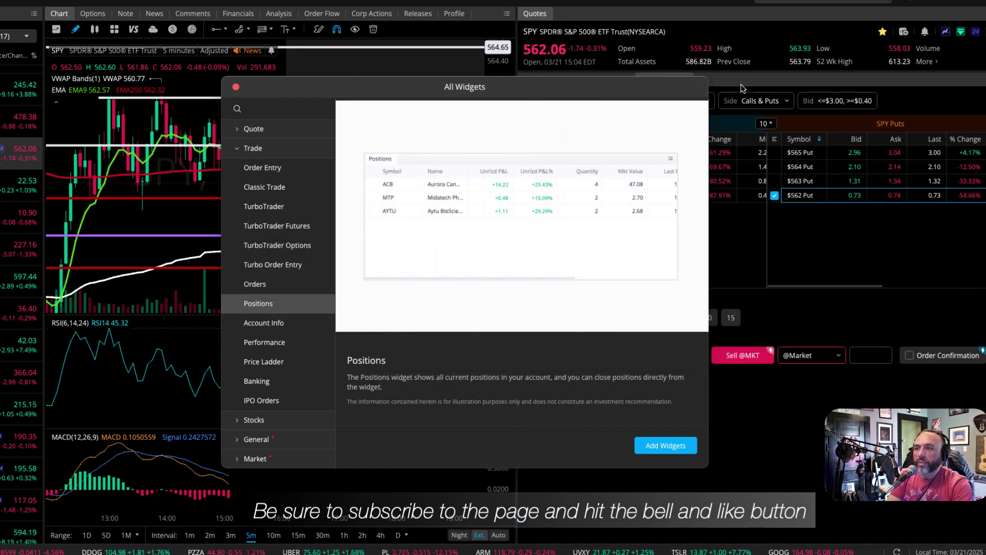
{"action": "left_click", "coordinate": [235, 87]}
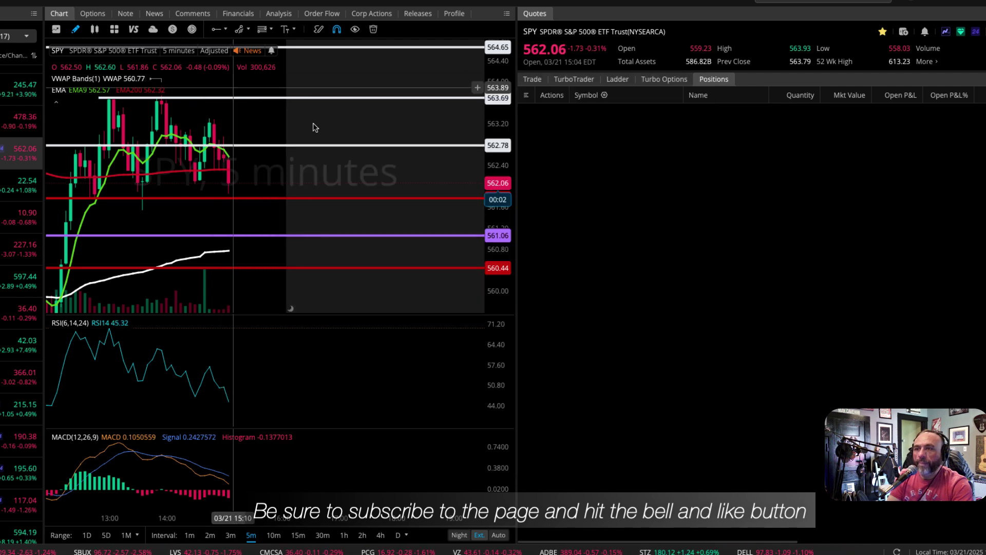
Step: Look through the docked Turbo Options, Ladder, Trade, TurboTrader and Positions widgets
{"action": "left_click", "coordinate": [653, 80]}
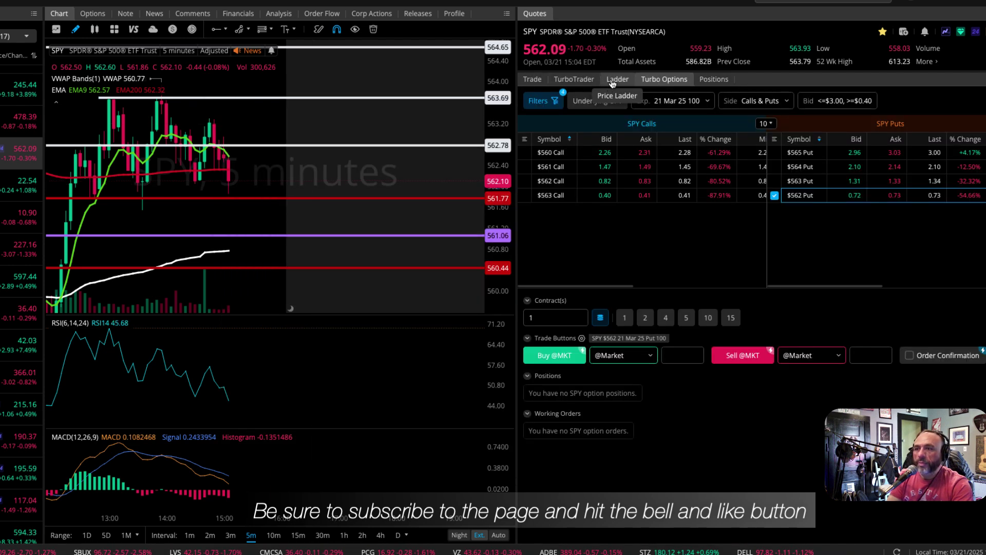
{"action": "left_click", "coordinate": [611, 80]}
{"action": "left_click", "coordinate": [575, 82]}
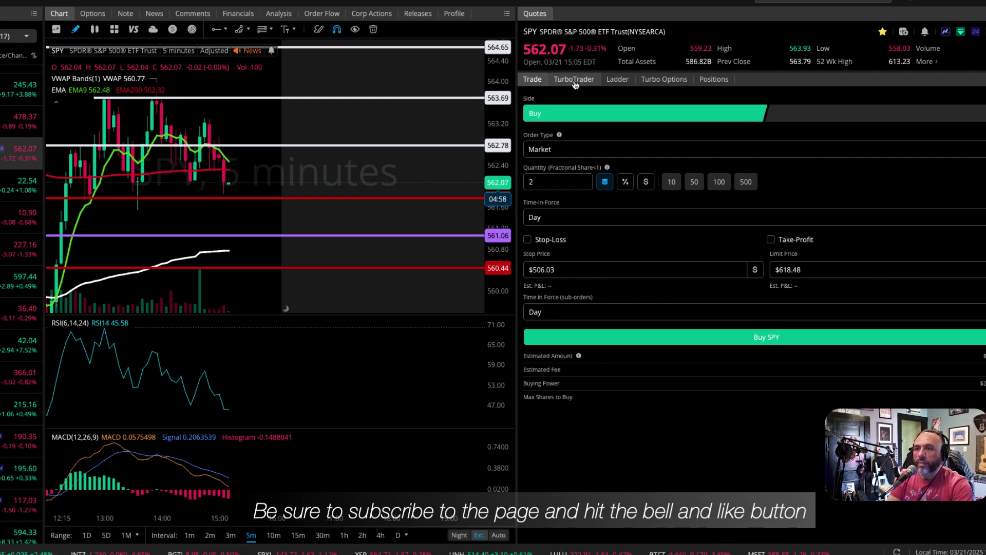
{"action": "left_click", "coordinate": [574, 82]}
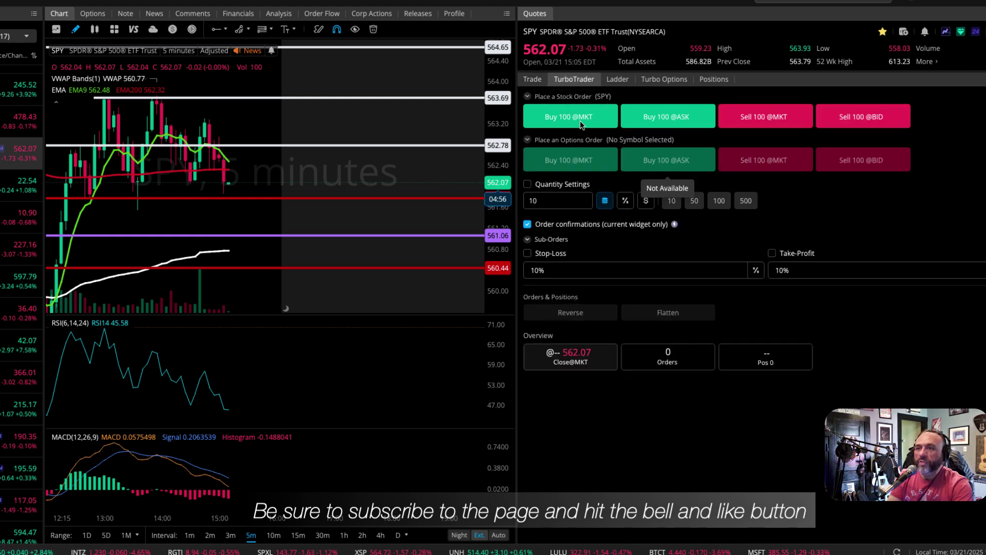
{"action": "left_click", "coordinate": [718, 81]}
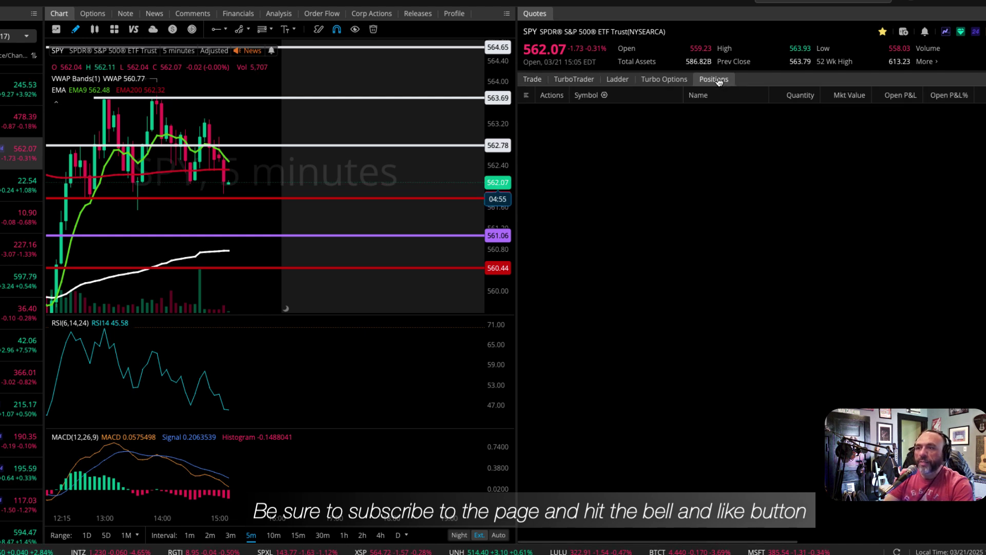
Step: Buy one SPY $562 call expiring 21 Mar 25 at market in Turbo Options and open its chart from the Positions widget
{"action": "left_click", "coordinate": [665, 80]}
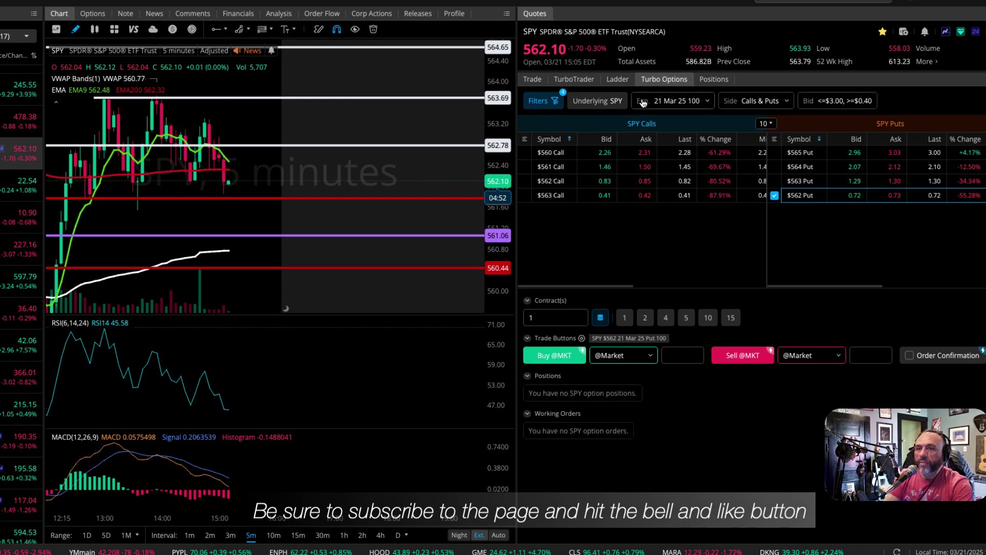
{"action": "left_click", "coordinate": [606, 186]}
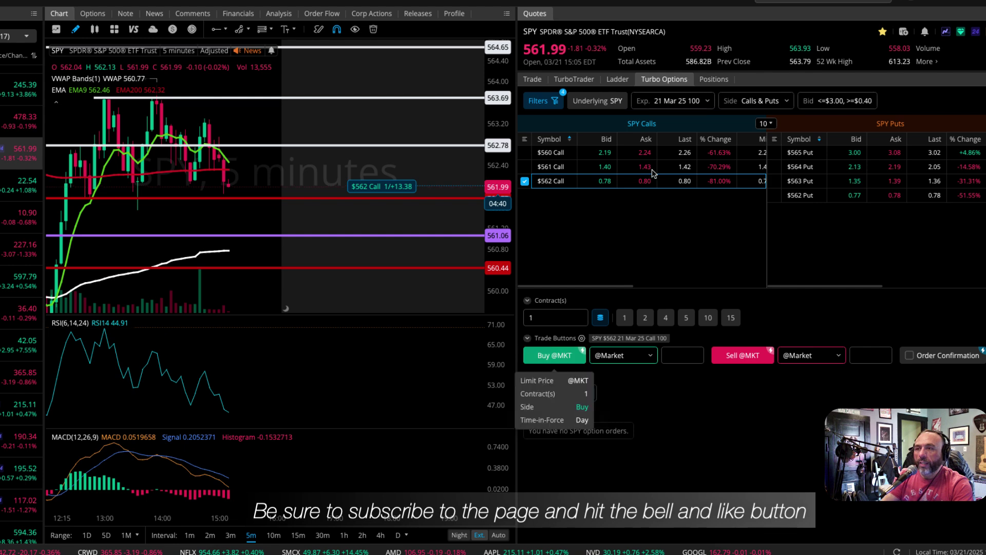
{"action": "left_click", "coordinate": [714, 80]}
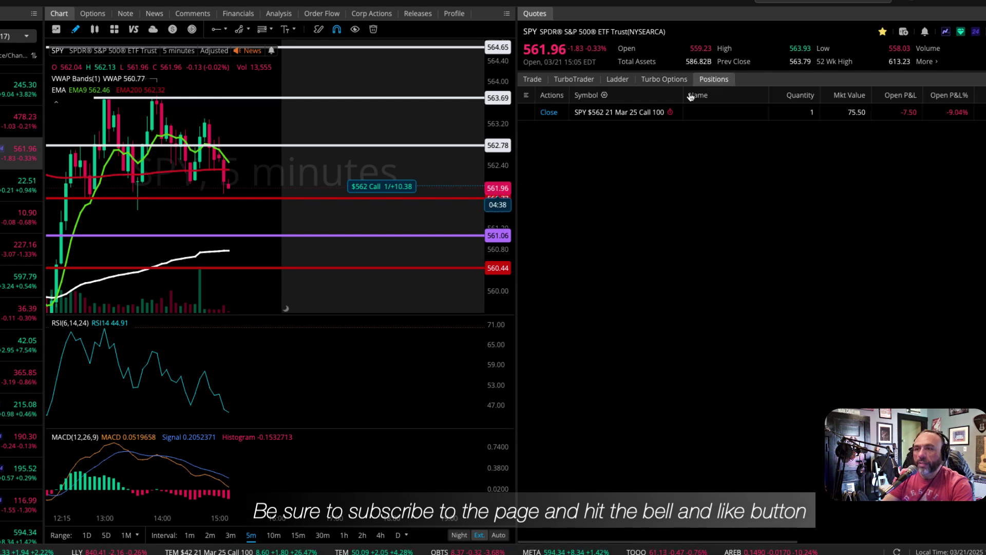
{"action": "left_click", "coordinate": [616, 114]}
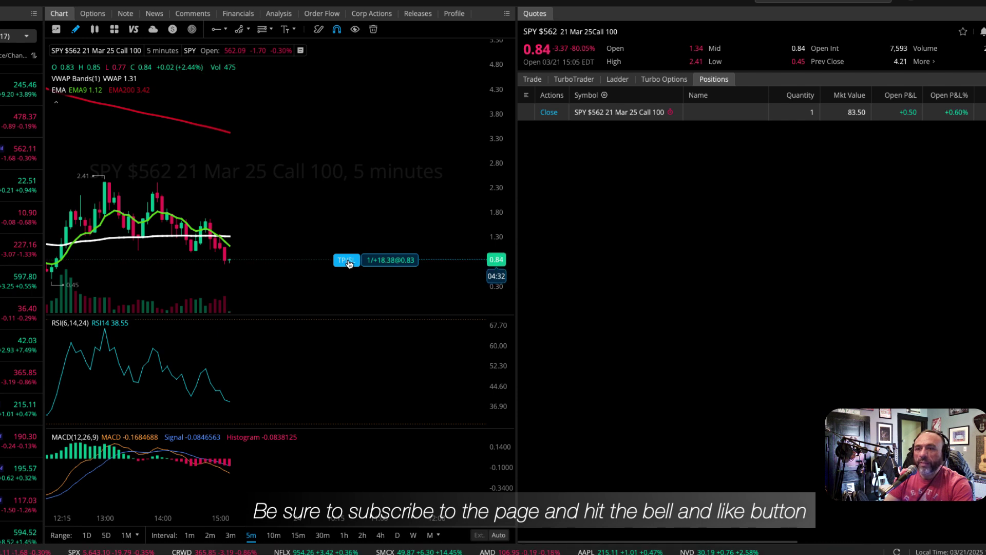
Step: Place a stop at 0.58 and a target at 1.20 for the $562 call on its chart and submit both orders
{"action": "left_click_drag", "start_coordinate": [349, 264], "coordinate": [346, 276]}
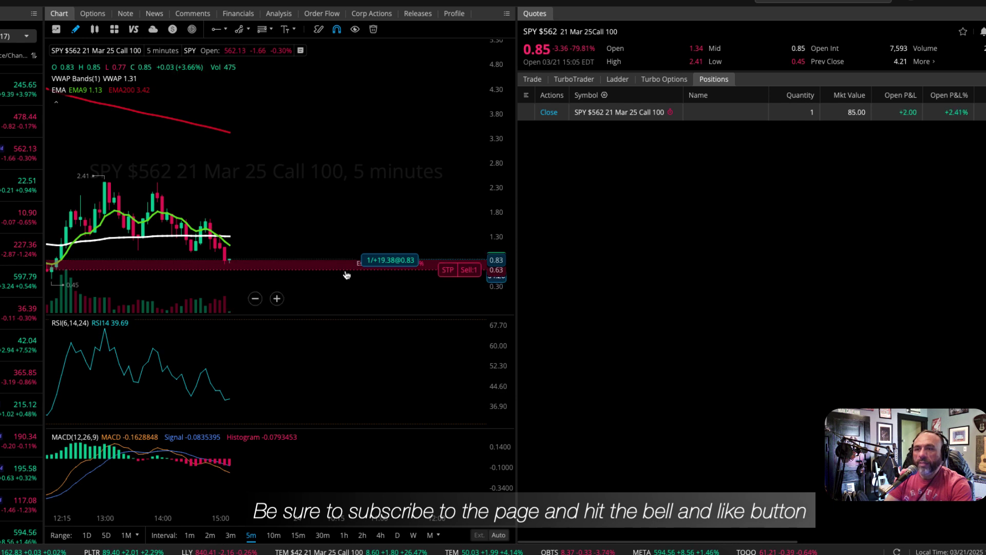
{"action": "left_click_drag", "start_coordinate": [357, 276], "coordinate": [361, 247]}
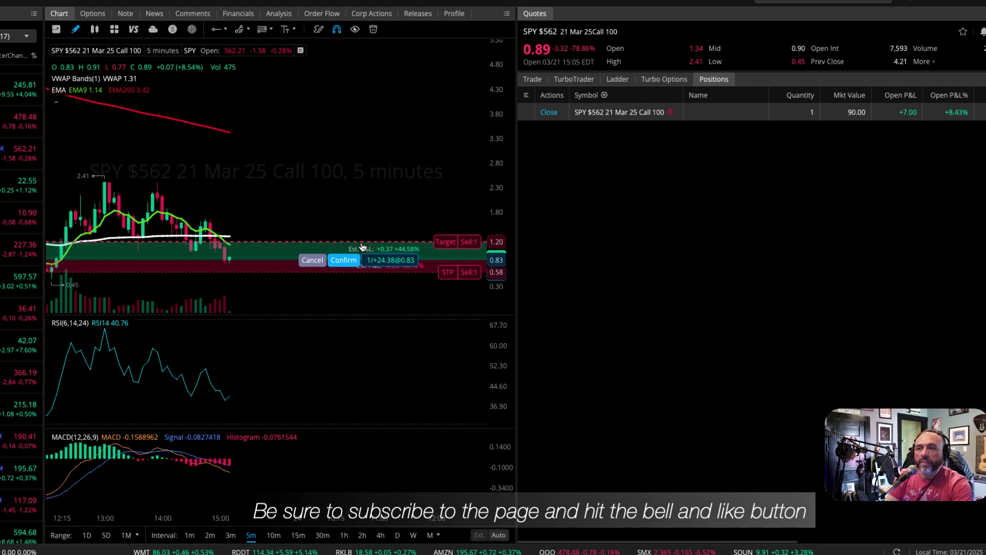
{"action": "left_click", "coordinate": [344, 260]}
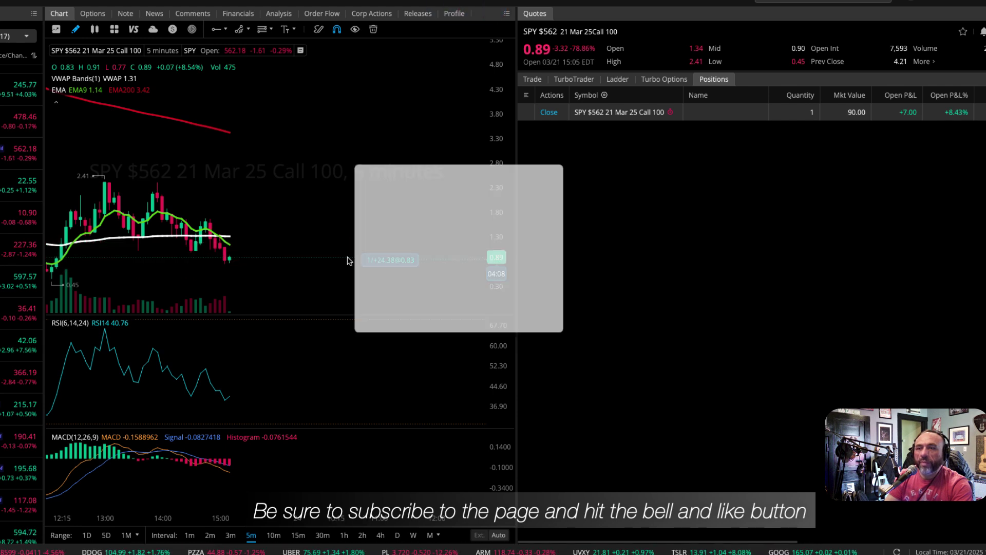
{"action": "left_click", "coordinate": [567, 345]}
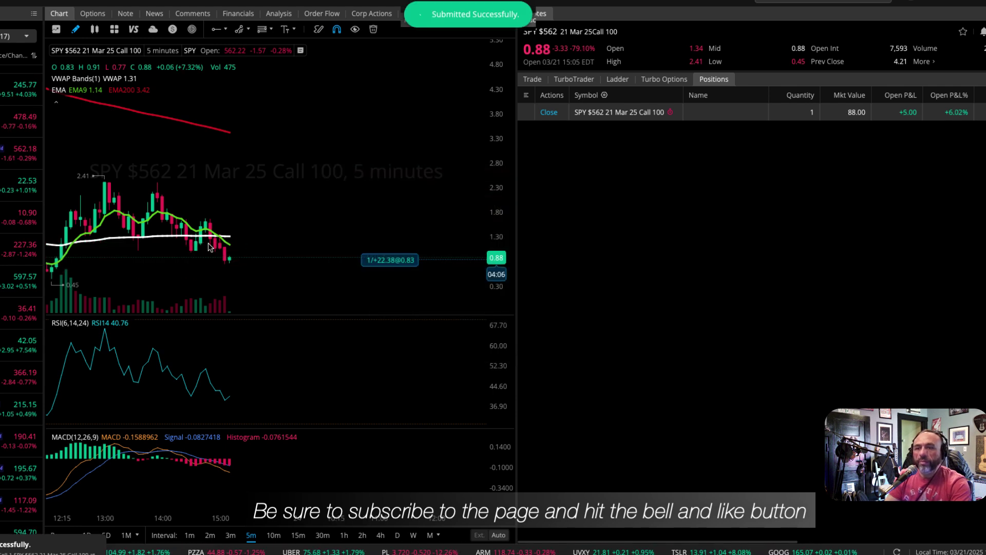
Step: Show Turbo Options beside the $562 call's chart, raise the call's stop to 0.73 on the chart and submit the change
{"action": "left_click_drag", "start_coordinate": [497, 211], "coordinate": [502, 246]}
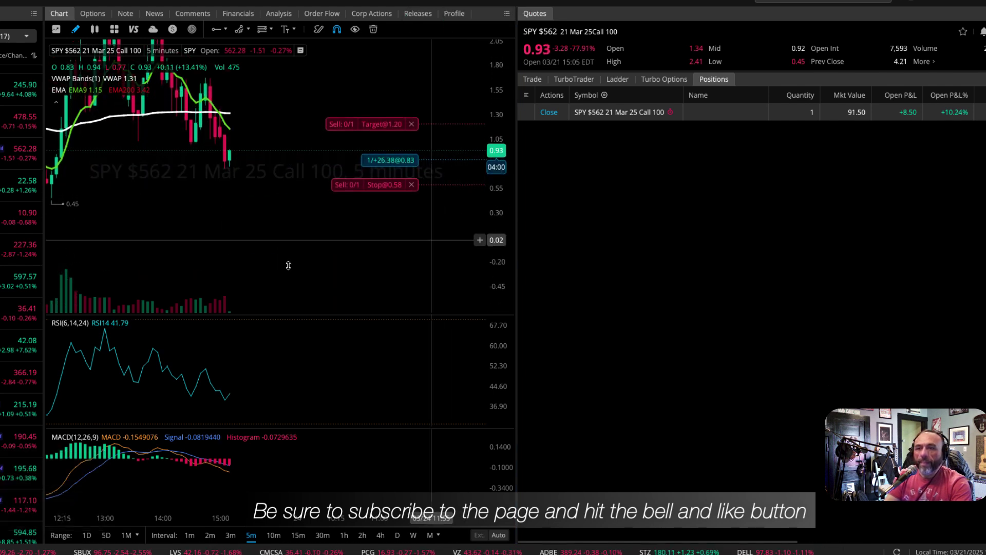
{"action": "scroll", "coordinate": [277, 261], "scroll_direction": "up", "scroll_amount": 3}
{"action": "left_click_drag", "start_coordinate": [228, 234], "coordinate": [259, 249]}
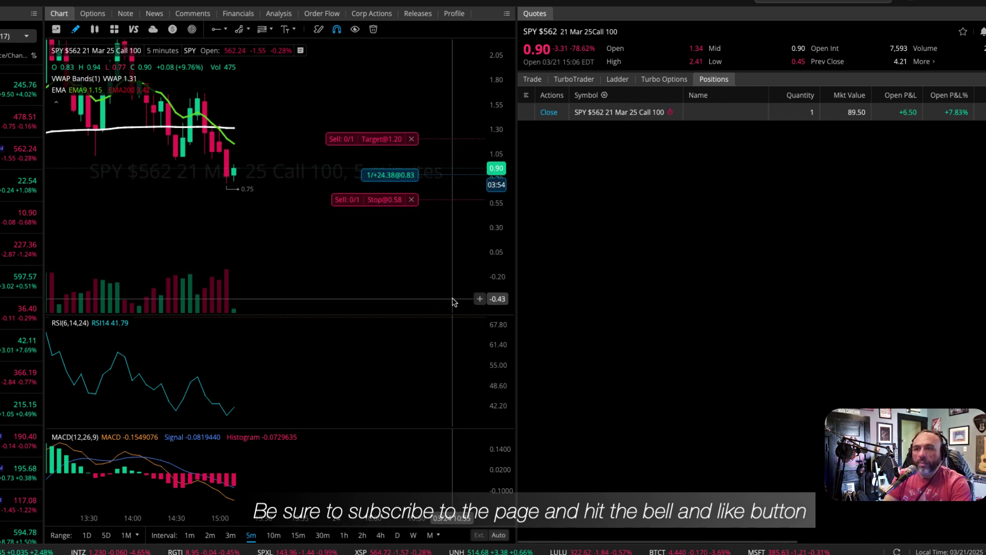
{"action": "scroll", "coordinate": [451, 286], "scroll_direction": "up", "scroll_amount": 1}
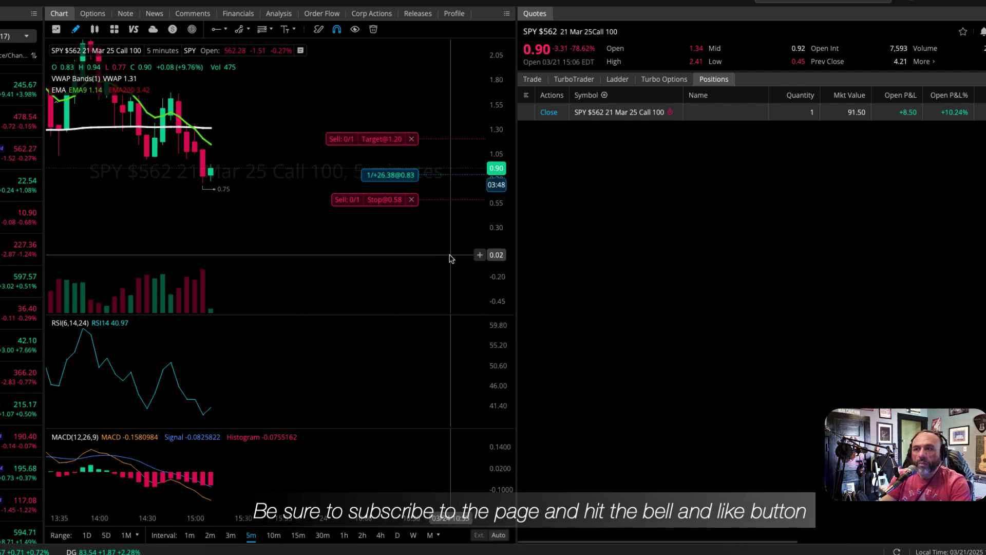
{"action": "left_click", "coordinate": [664, 81]}
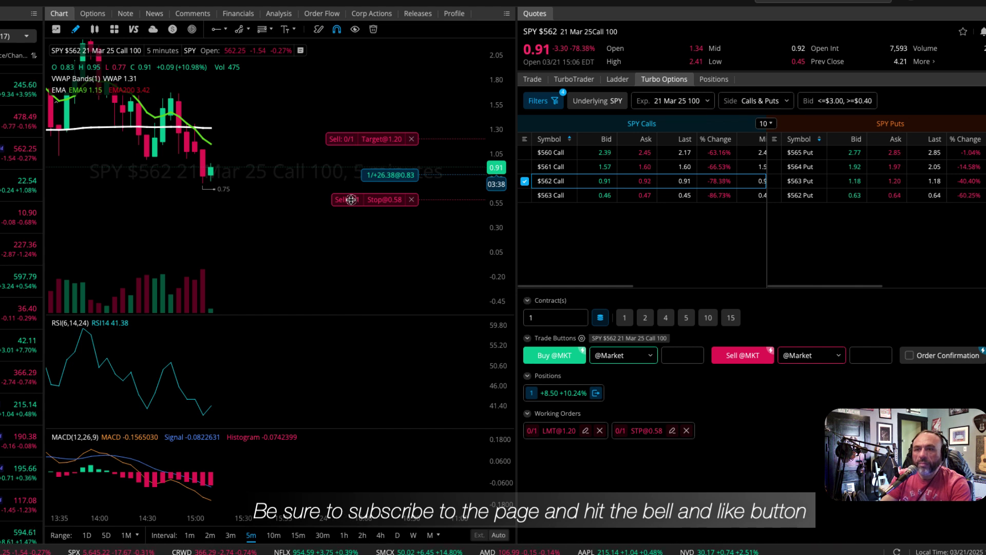
{"action": "left_click_drag", "start_coordinate": [351, 200], "coordinate": [353, 186]}
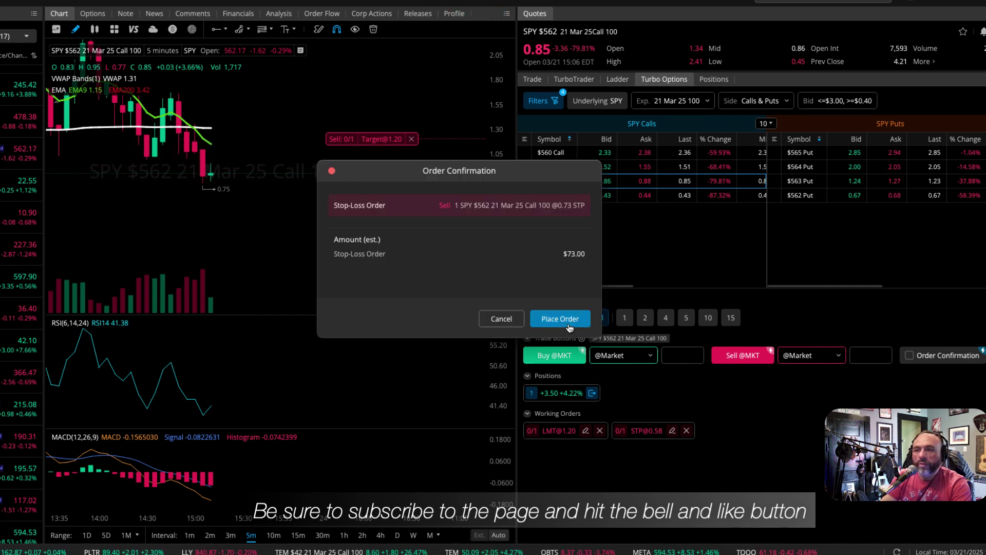
{"action": "left_click", "coordinate": [568, 325]}
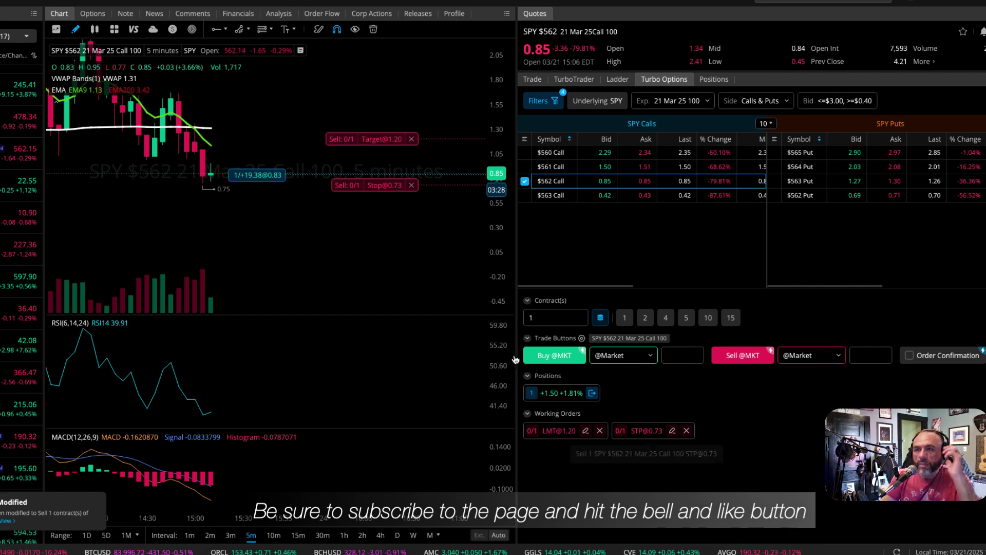
Step: Raise the $562 call's stop to 0.80 on its chart and submit the modified order
{"action": "left_click_drag", "start_coordinate": [501, 258], "coordinate": [502, 179]}
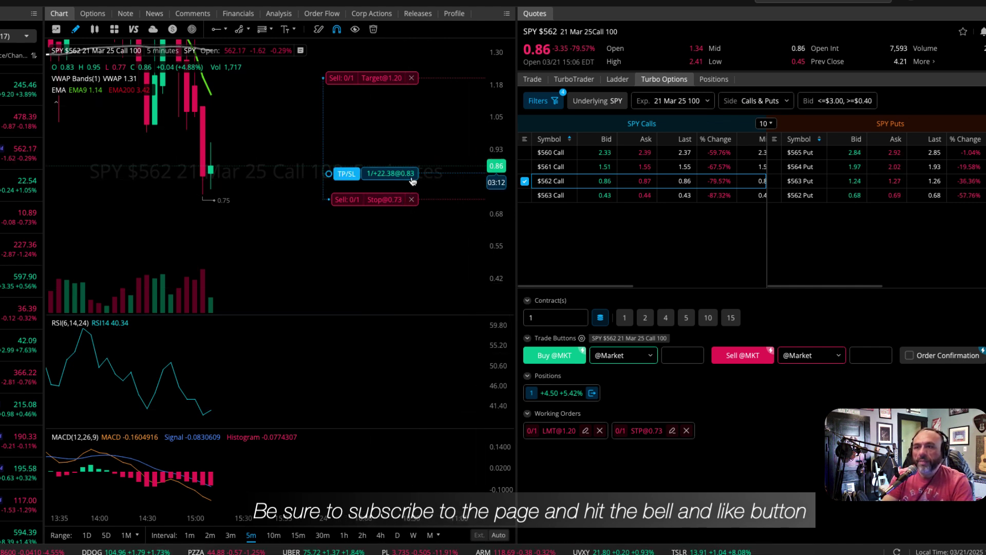
{"action": "left_click_drag", "start_coordinate": [360, 199], "coordinate": [366, 184]}
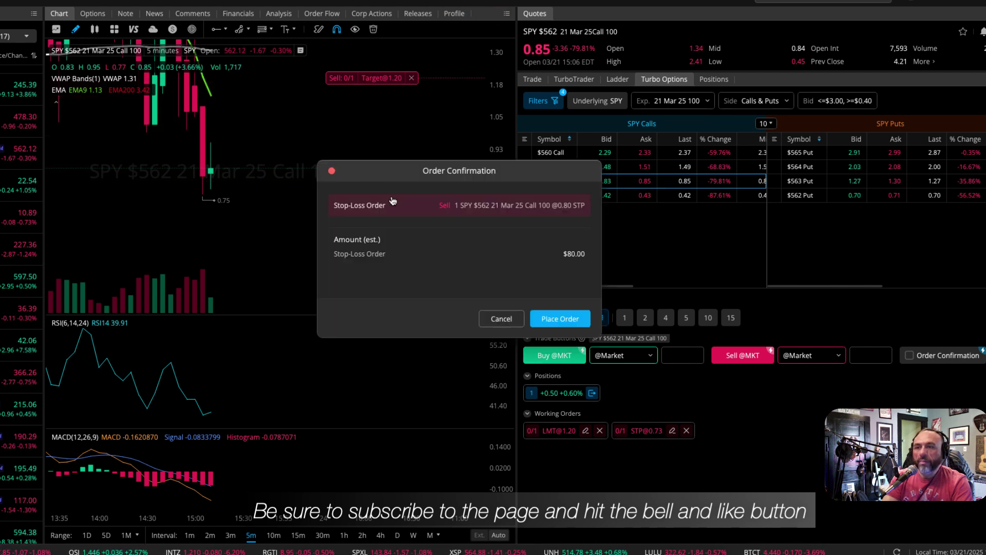
{"action": "left_click", "coordinate": [560, 319]}
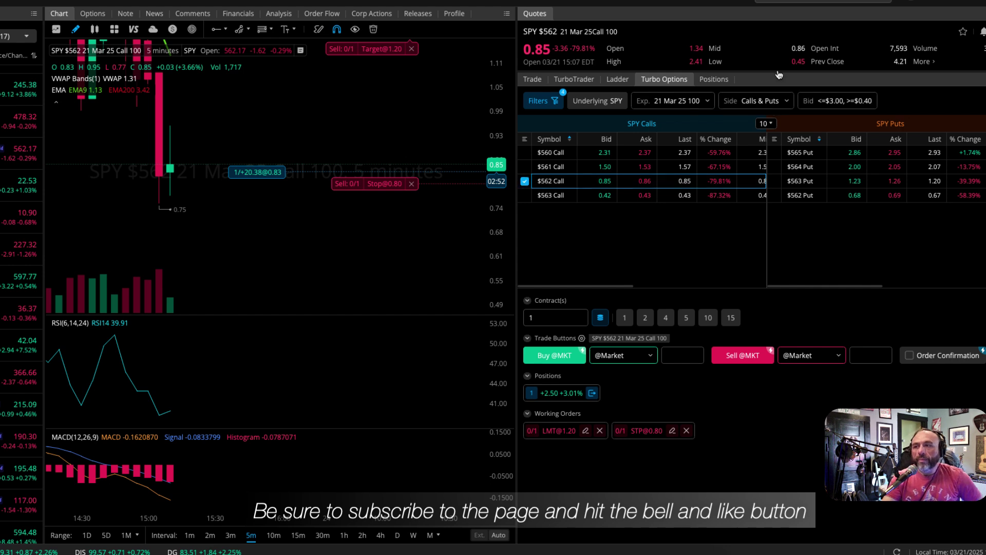
Step: Check the $562 call's open and daily profit and loss columns in the Positions widget
{"action": "left_click", "coordinate": [709, 81]}
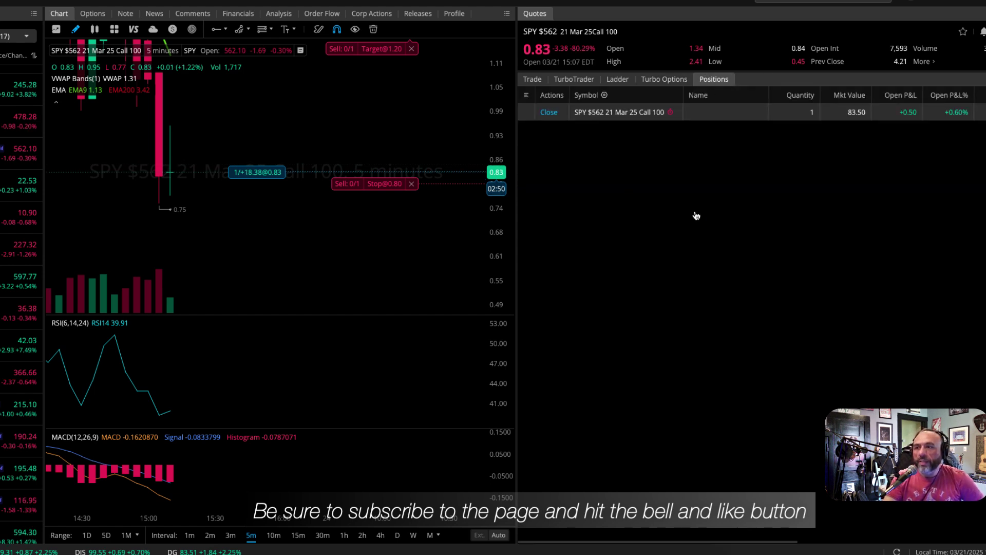
{"action": "scroll", "coordinate": [875, 124], "scroll_direction": "right", "scroll_amount": 3}
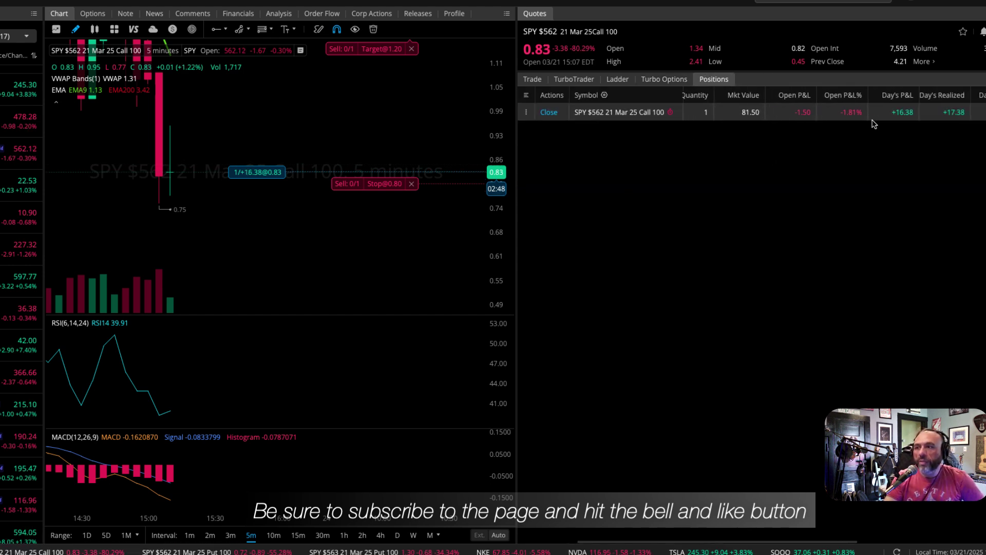
{"action": "scroll", "coordinate": [873, 126], "scroll_direction": "right", "scroll_amount": 1}
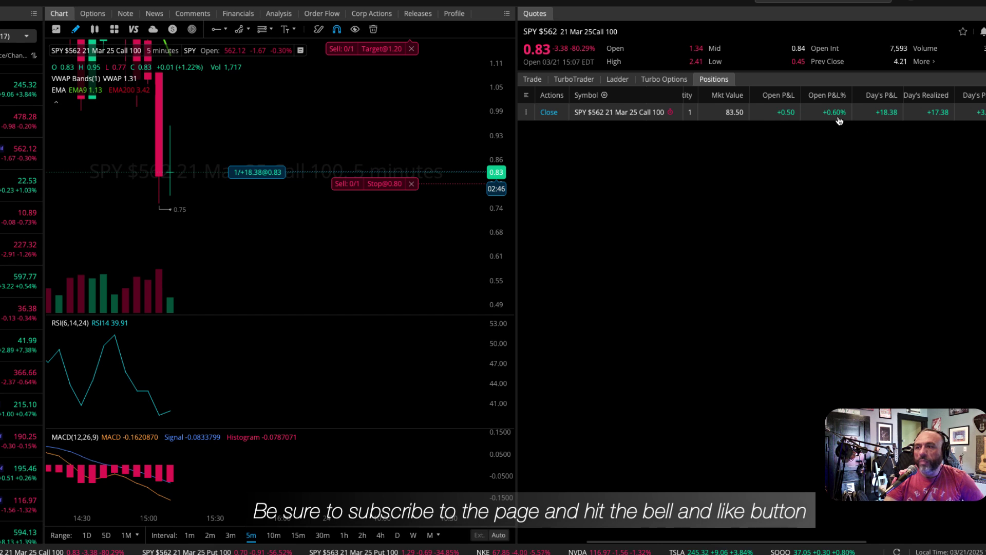
{"action": "scroll", "coordinate": [827, 121], "scroll_direction": "left", "scroll_amount": 3}
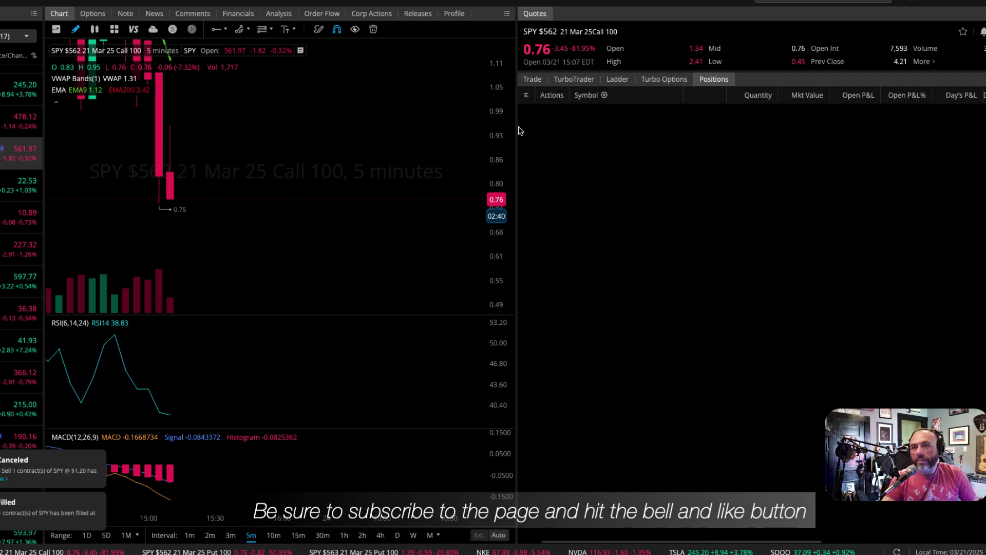
Step: Review the $562 call's price chart, Turbo Options and the SPY options chain for 21 Mar 25, ending on the chart
{"action": "left_click_drag", "start_coordinate": [495, 90], "coordinate": [492, 477]}
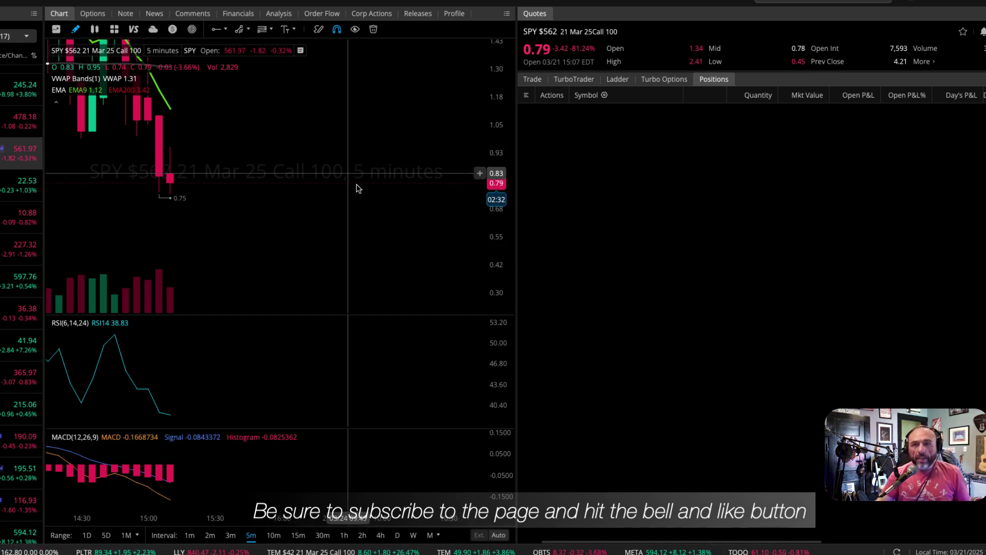
{"action": "left_click_drag", "start_coordinate": [497, 191], "coordinate": [497, 306]}
{"action": "left_click", "coordinate": [664, 79]}
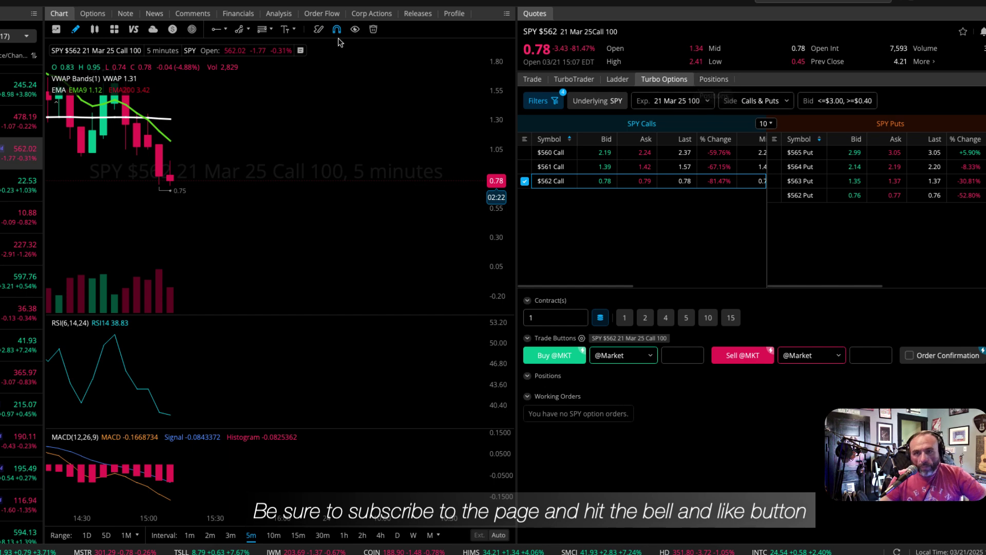
{"action": "left_click", "coordinate": [91, 14]}
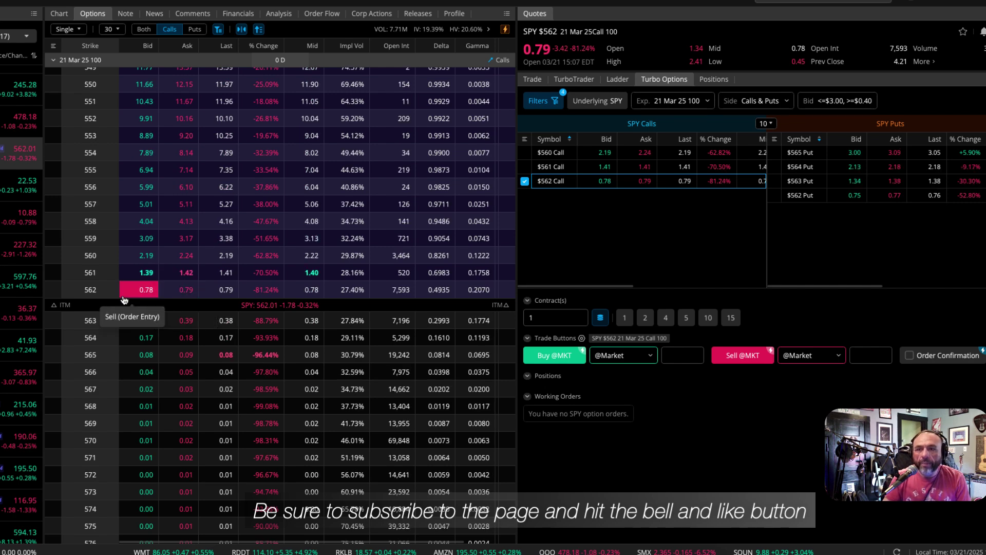
{"action": "left_click", "coordinate": [59, 14]}
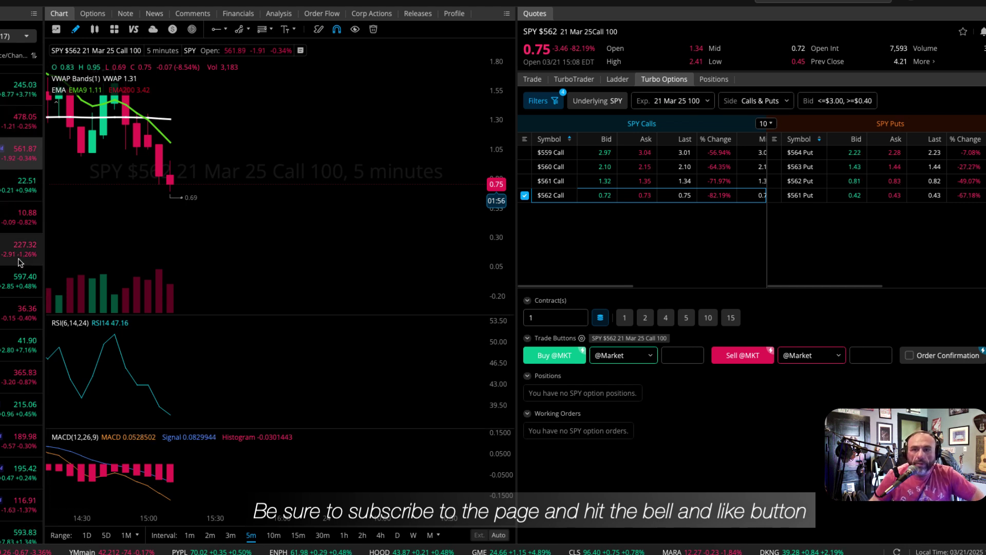
Step: Open SPY's 5-minute chart from the watchlist and examine recent price action around its marked horizontal levels
{"action": "left_click", "coordinate": [20, 118]}
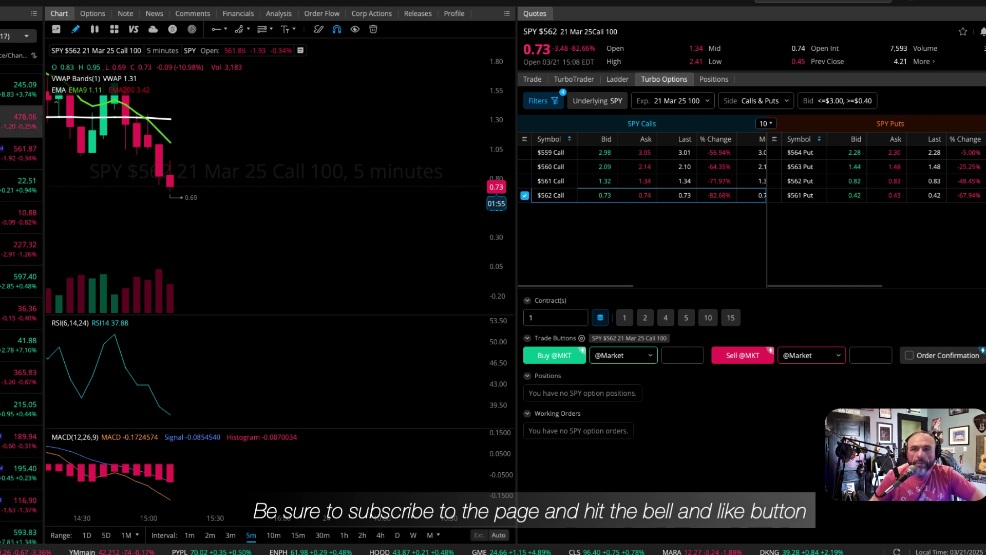
{"action": "left_click", "coordinate": [22, 150]}
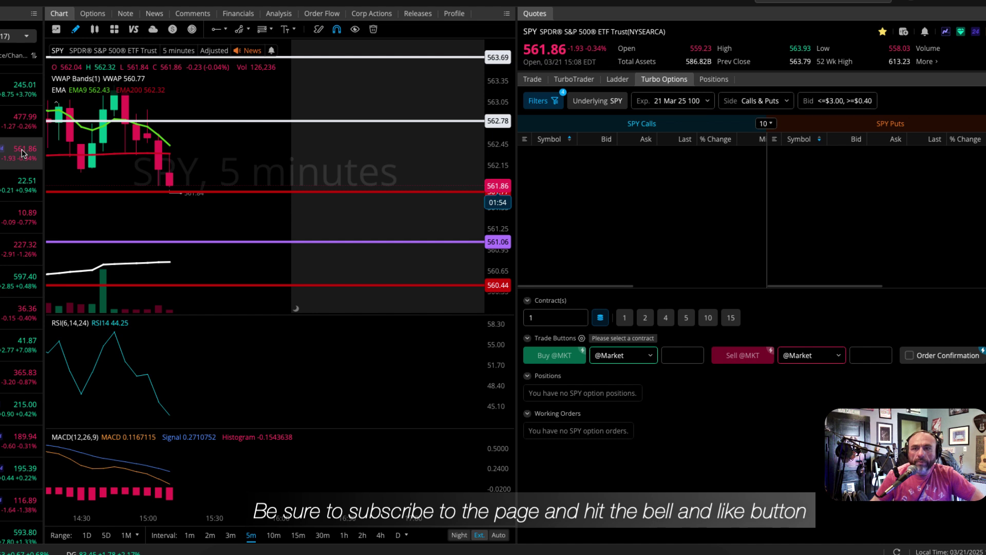
{"action": "scroll", "coordinate": [316, 175], "scroll_direction": "down", "scroll_amount": 5}
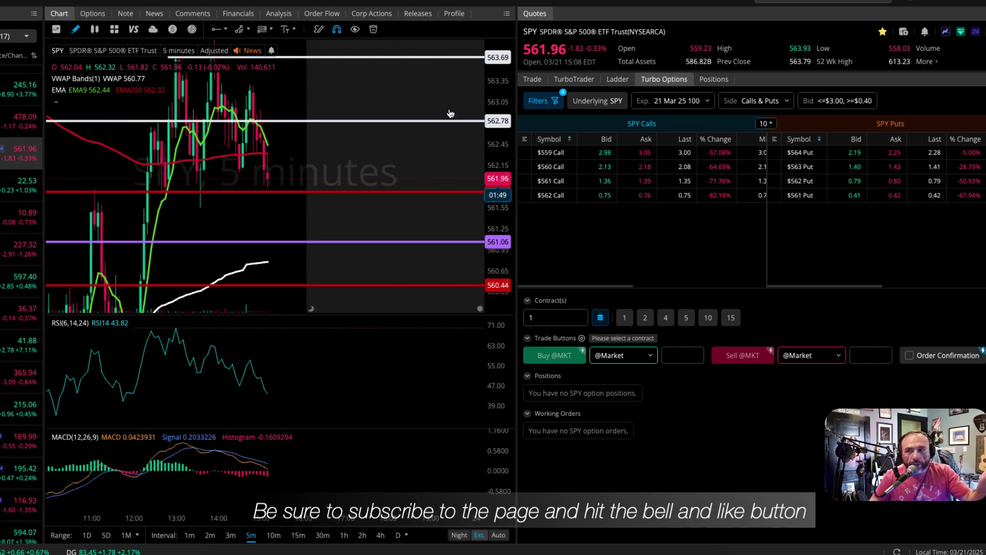
{"action": "left_click_drag", "start_coordinate": [498, 96], "coordinate": [434, 265]}
{"action": "scroll", "coordinate": [338, 198], "scroll_direction": "up", "scroll_amount": 3}
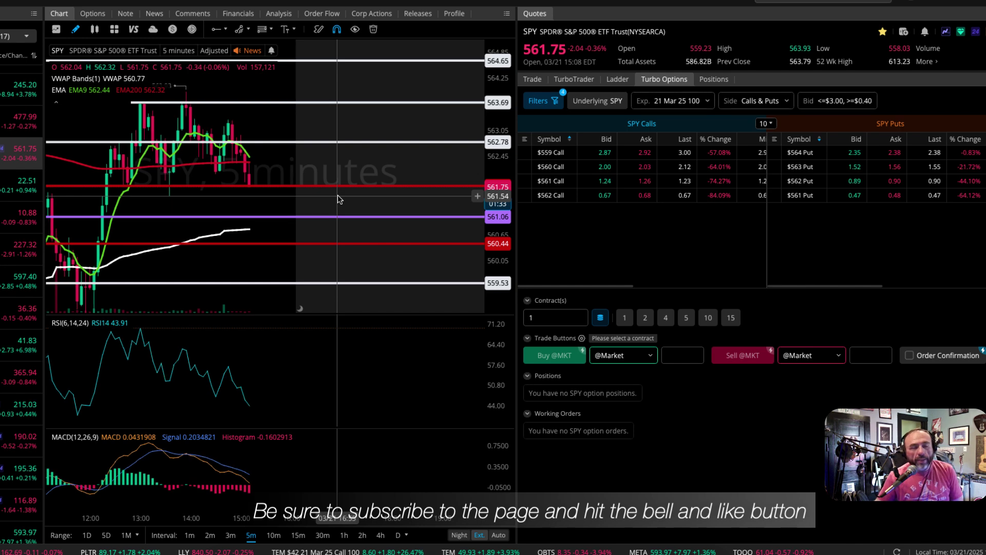
{"action": "scroll", "coordinate": [337, 199], "scroll_direction": "down", "scroll_amount": 3}
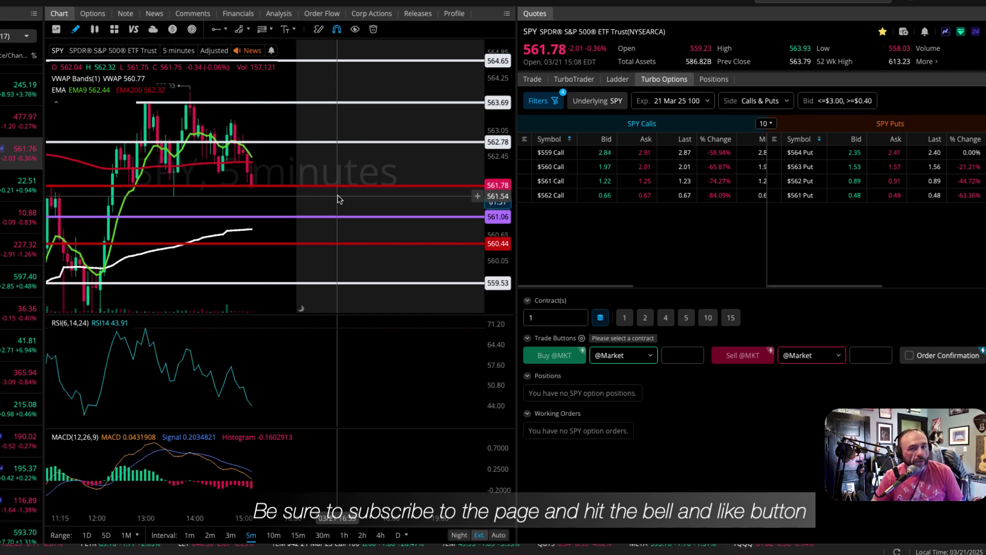
{"action": "scroll", "coordinate": [337, 200], "scroll_direction": "down", "scroll_amount": 2}
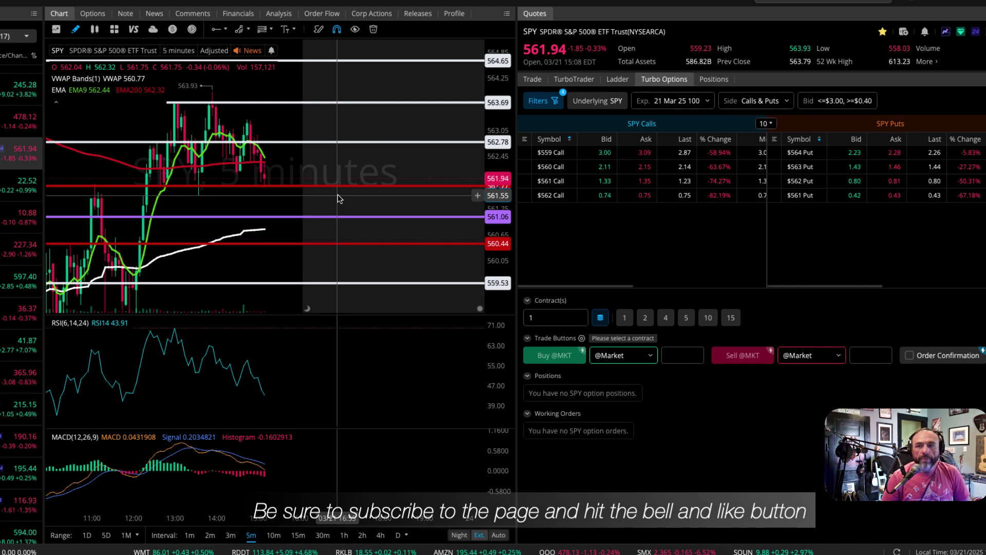
{"action": "scroll", "coordinate": [337, 198], "scroll_direction": "up", "scroll_amount": 2}
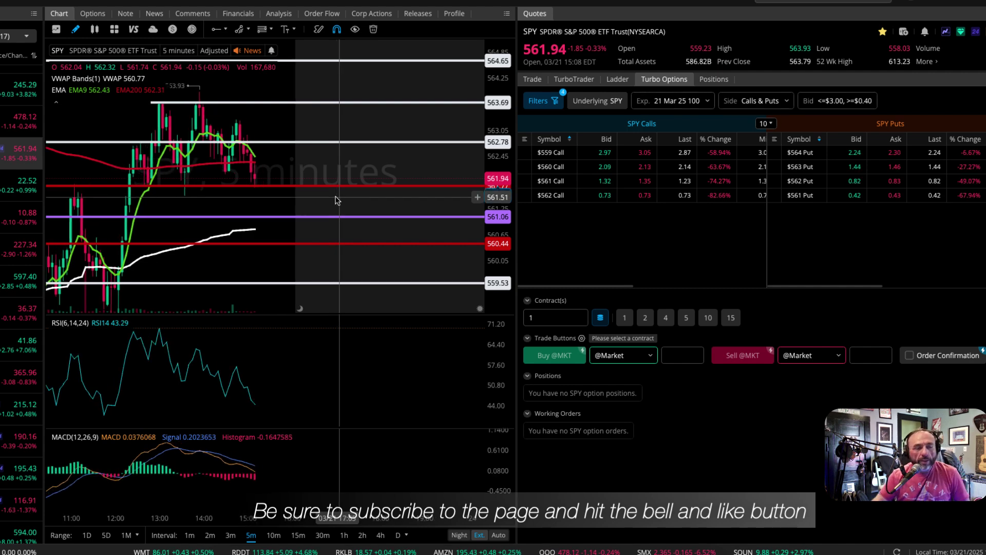